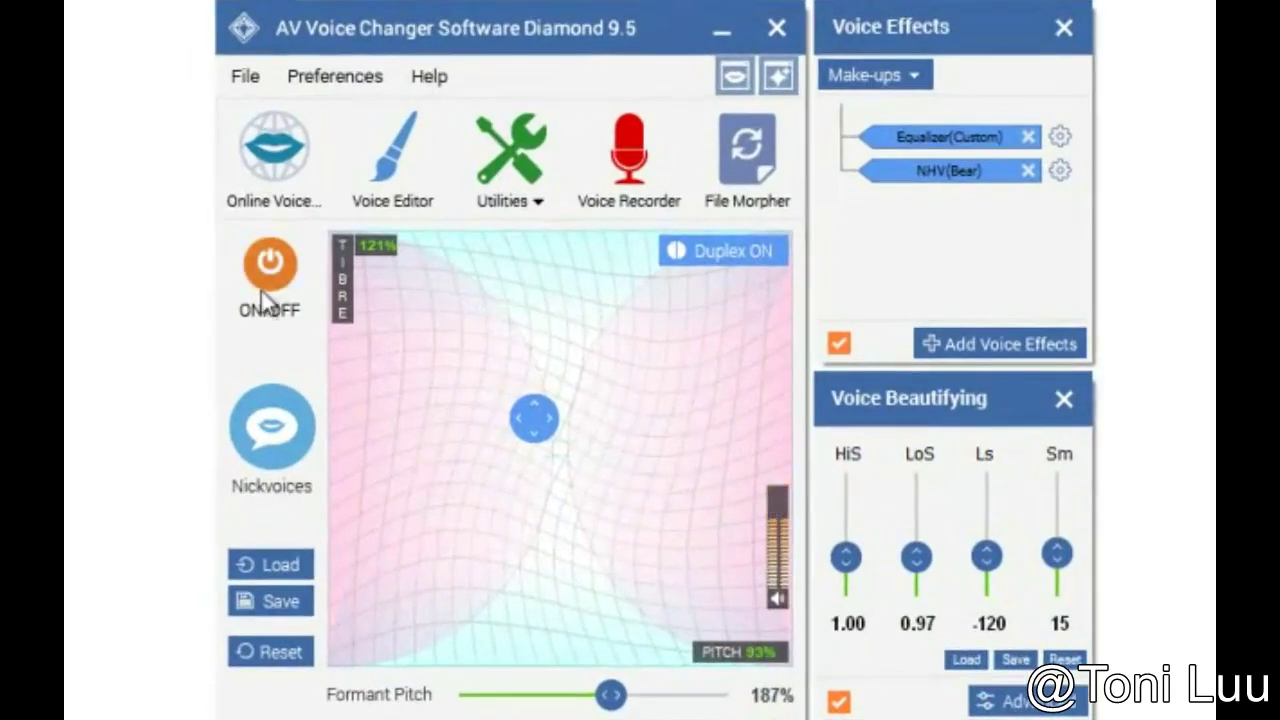
Step: Toggle the changer, try timbre 168% and pitch 154%, reset everything to 100%, and show nickvoices
click(266, 300)
mouse_move(534, 419)
mouse_down()
mouse_move(466, 426)
mouse_move(655, 345)
mouse_move(639, 420)
mouse_move(548, 376)
mouse_move(562, 512)
mouse_move(607, 356)
mouse_move(661, 410)
mouse_up()
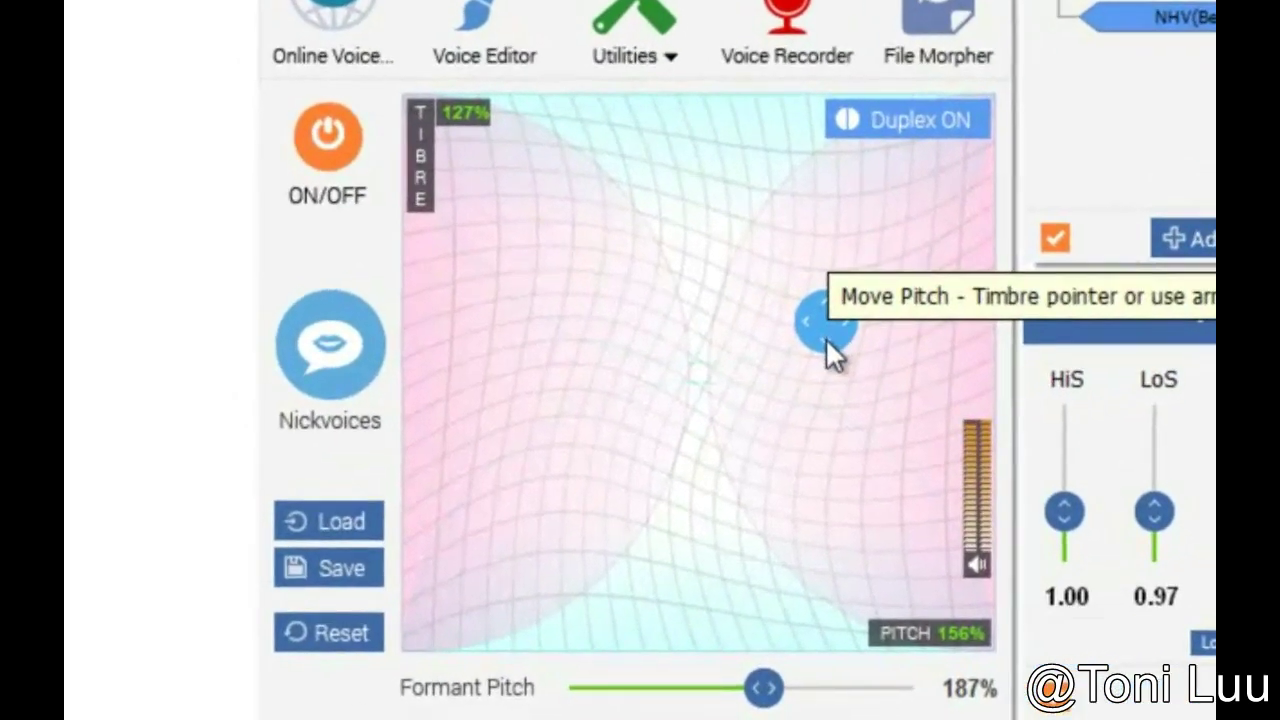
mouse_move(826, 338)
mouse_down()
mouse_move(709, 348)
mouse_move(701, 398)
mouse_up()
click(359, 631)
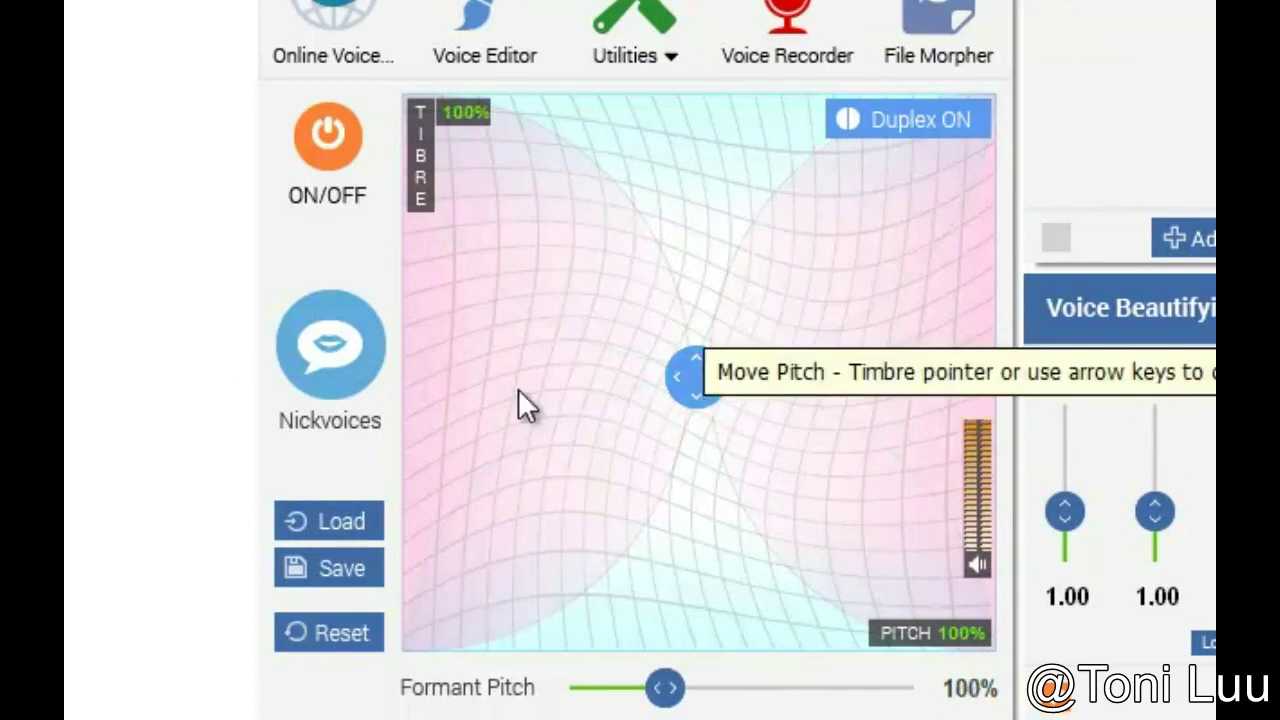
click(350, 350)
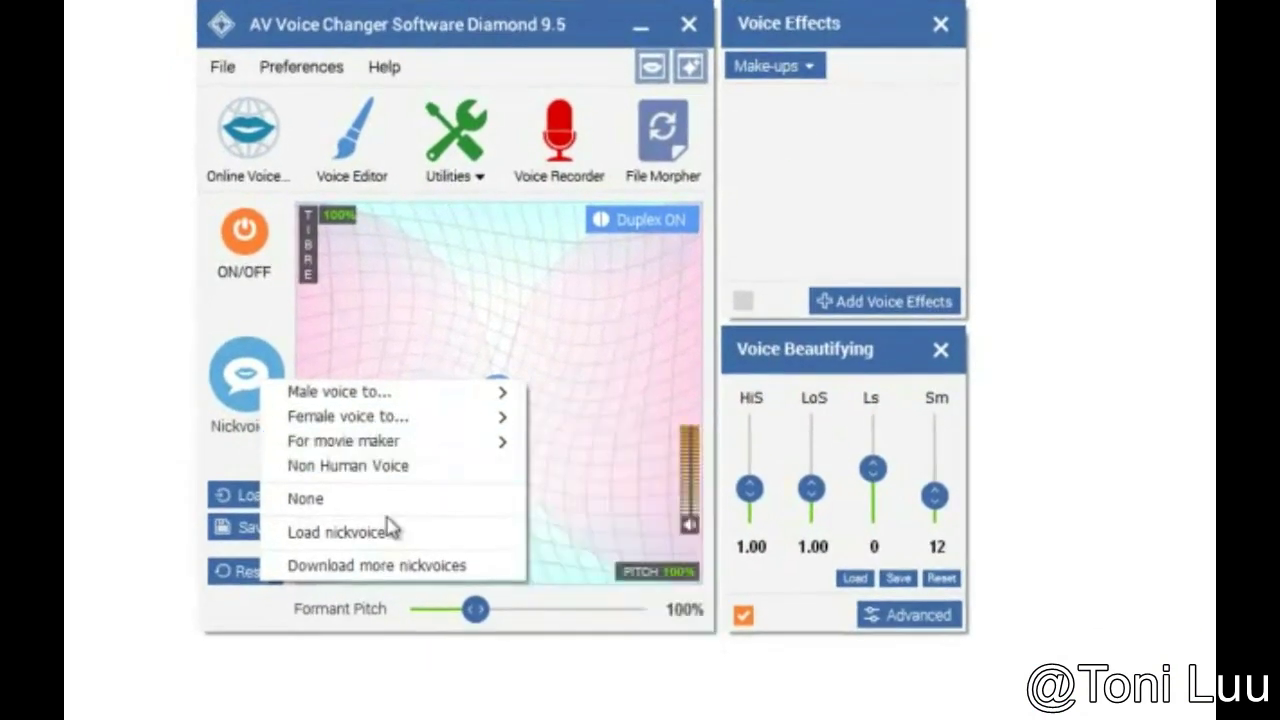
Step: Dismiss the nickvoice list and move the voice point to 98% timbre, 101% pitch
click(566, 371)
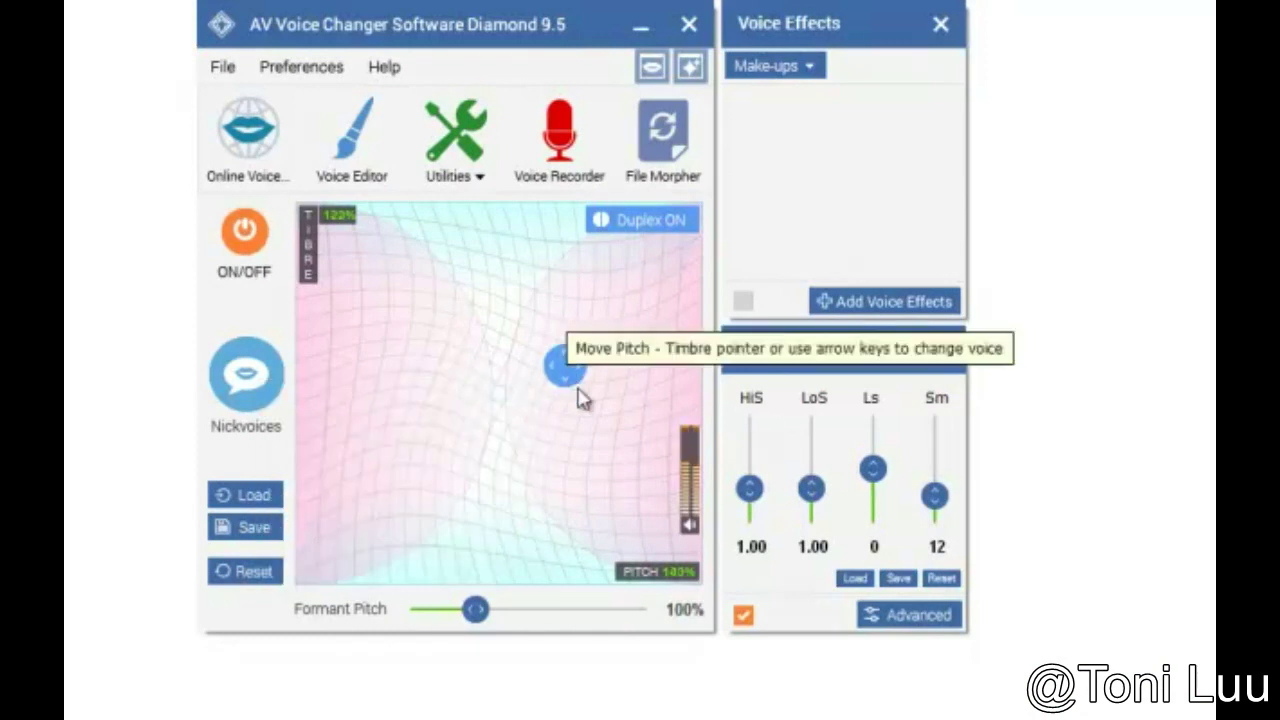
drag(579, 389, 499, 404)
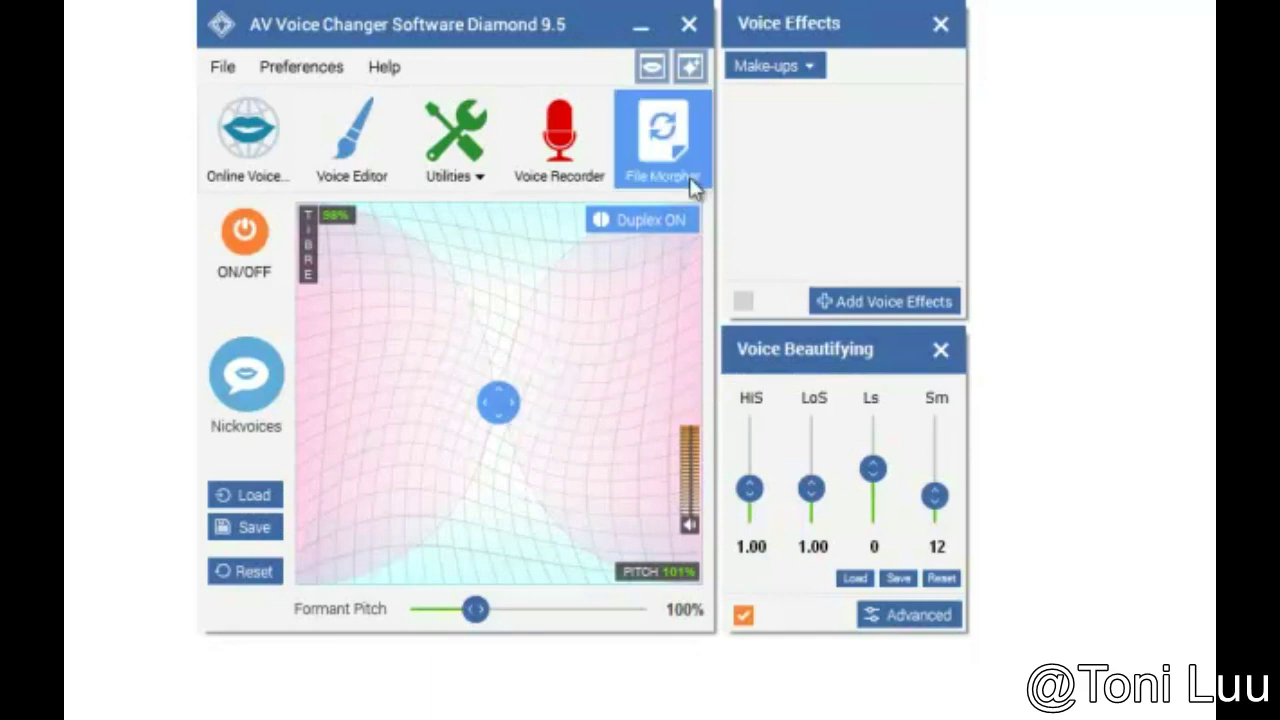
Step: Browse the Voice, Background, Non-human and Other effect categories, then close Effects Settings with Ok
click(872, 299)
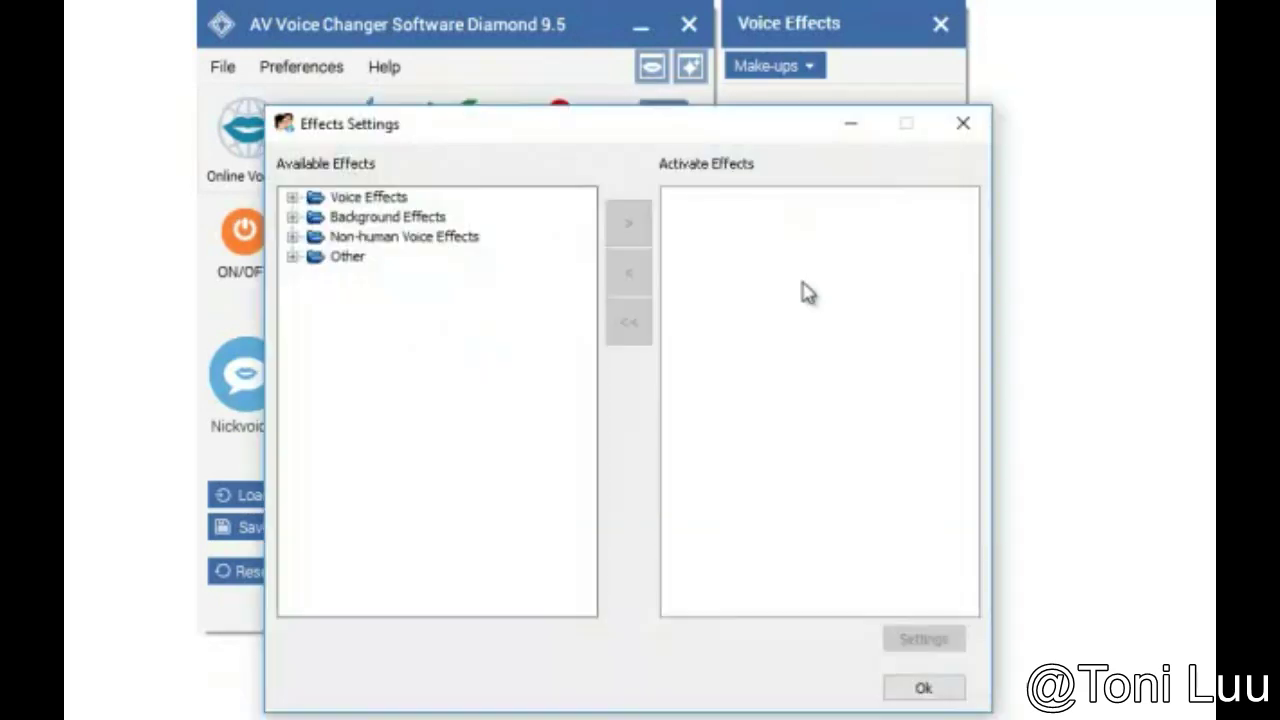
click(293, 199)
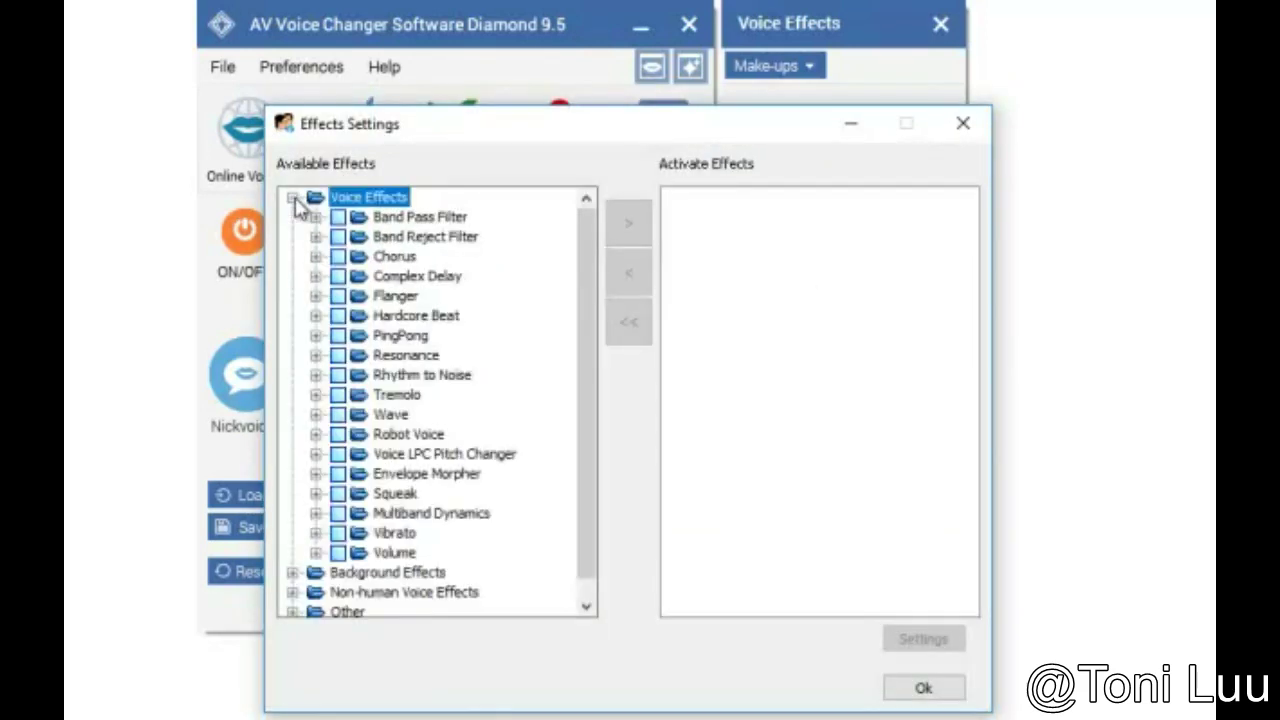
click(315, 216)
click(293, 573)
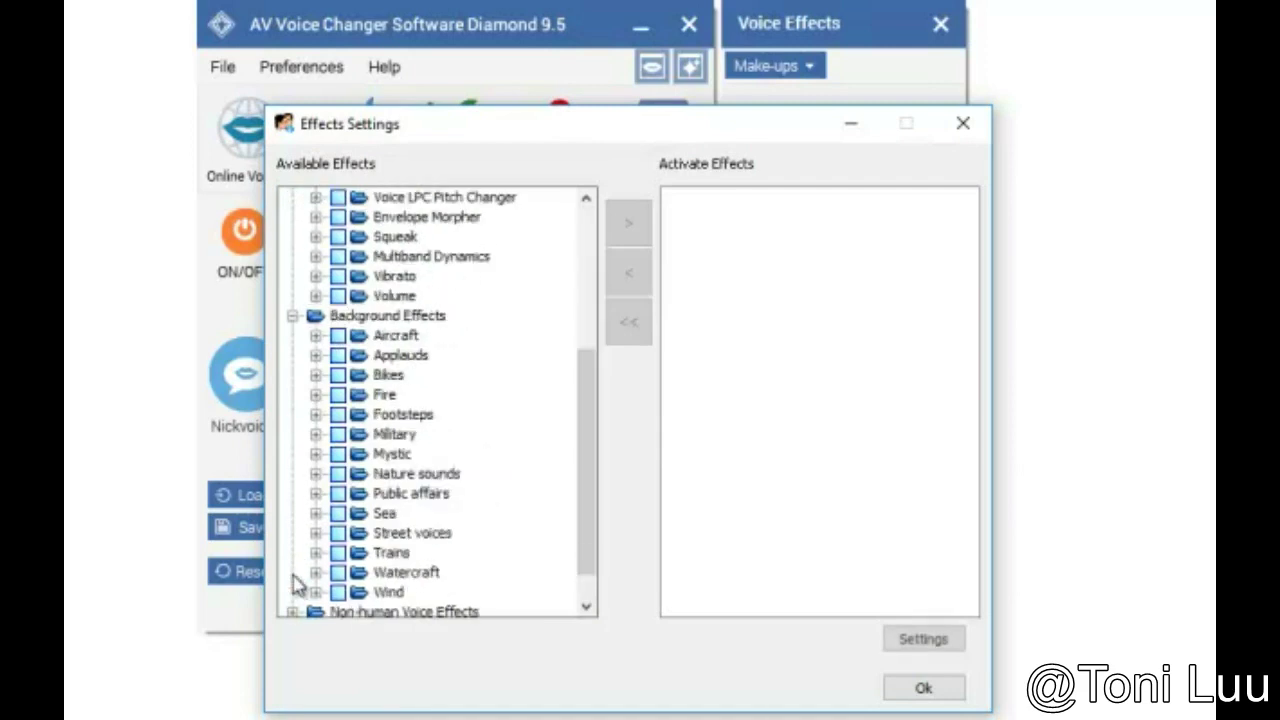
click(292, 316)
click(305, 190)
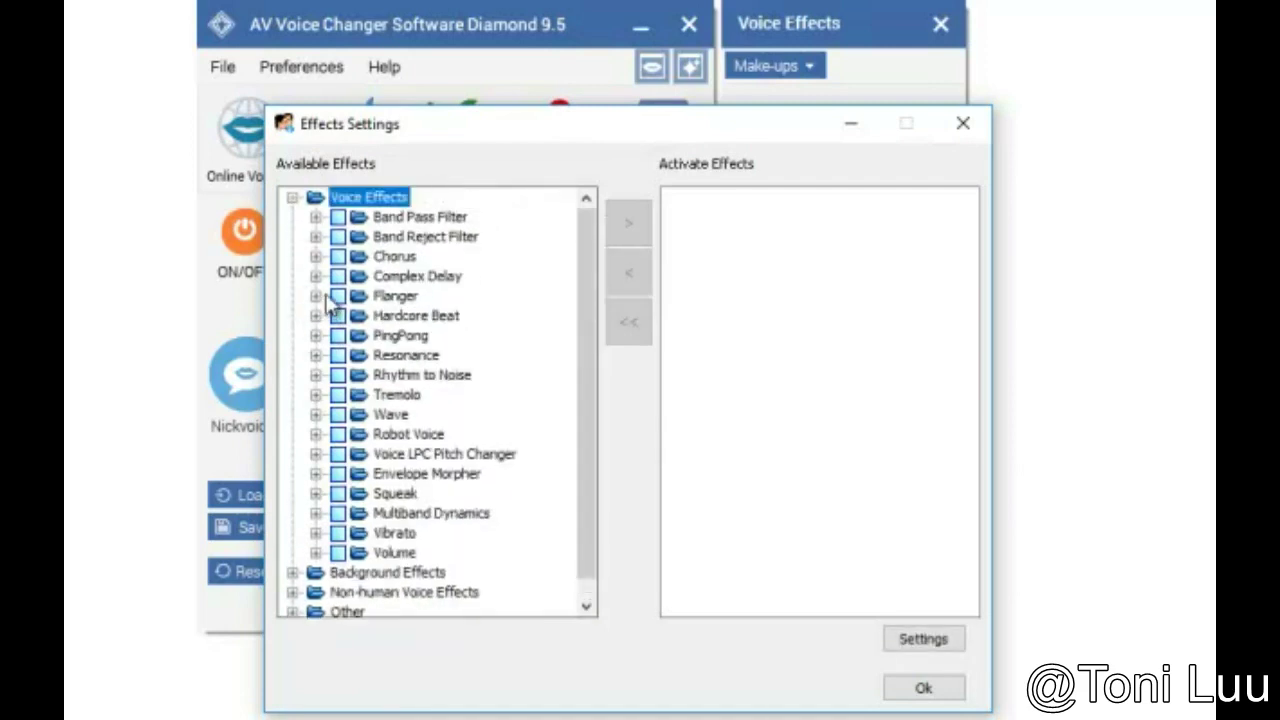
click(292, 197)
click(292, 237)
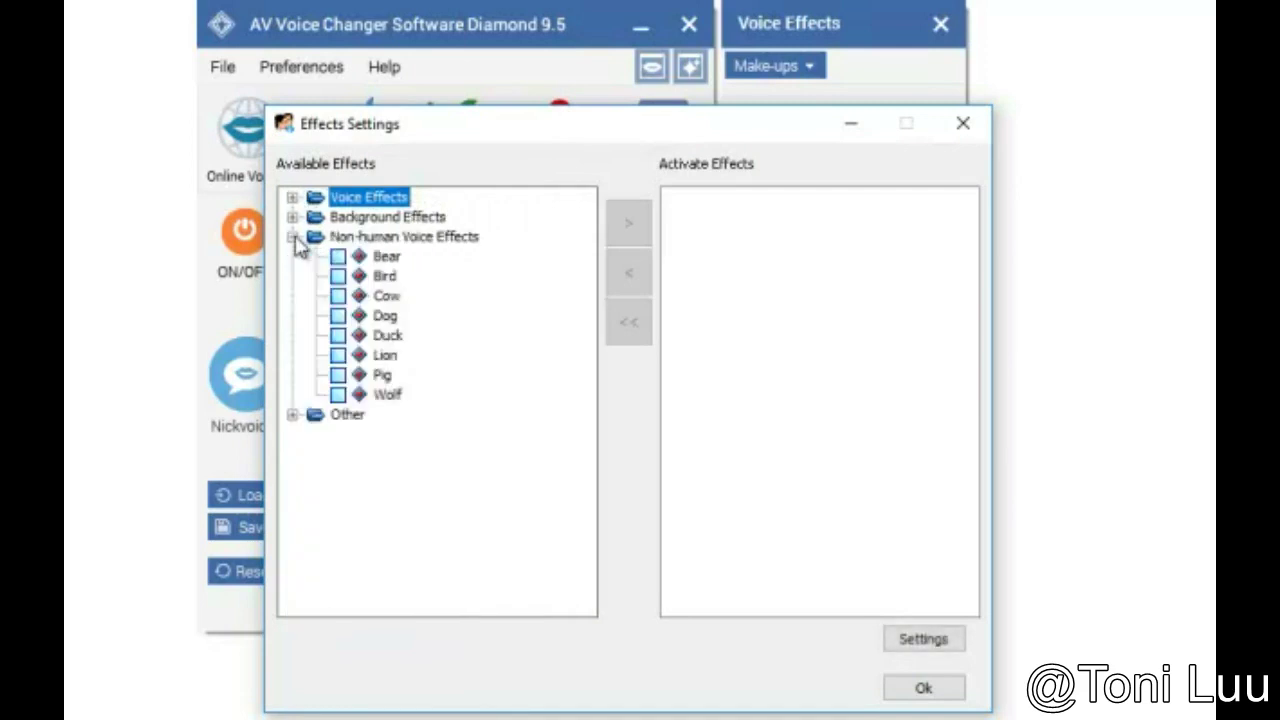
click(292, 237)
click(292, 257)
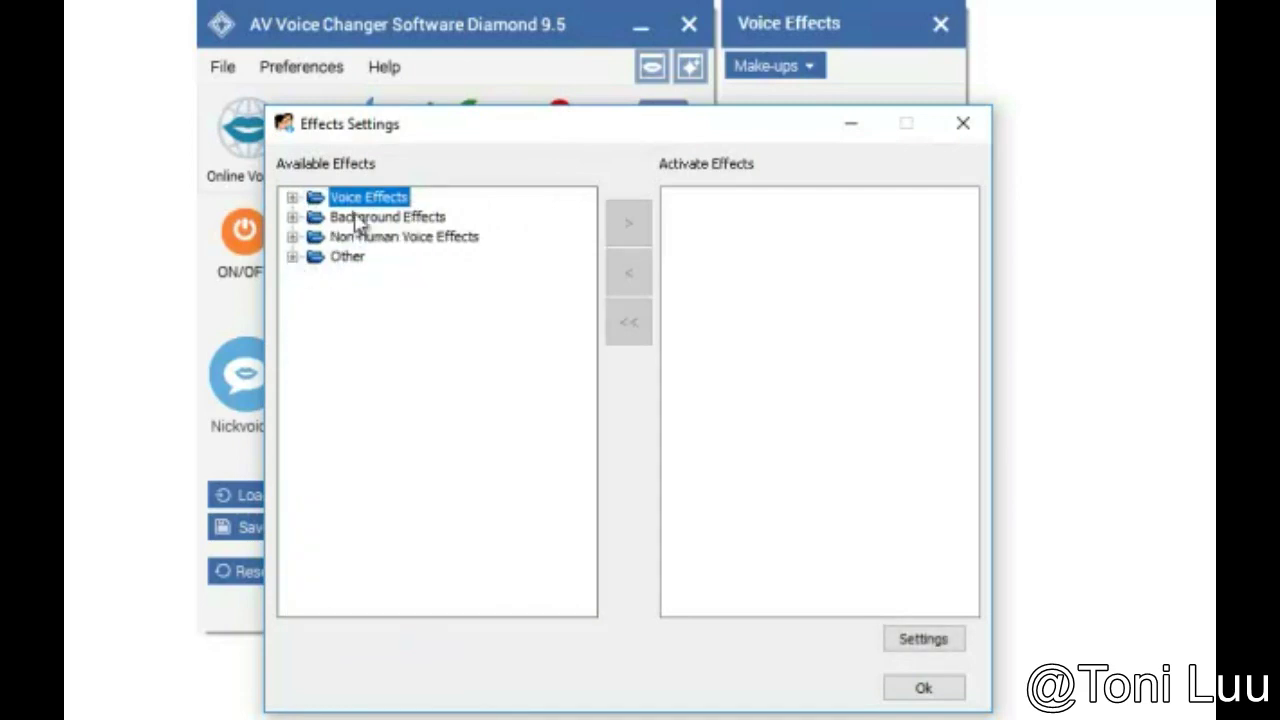
click(918, 689)
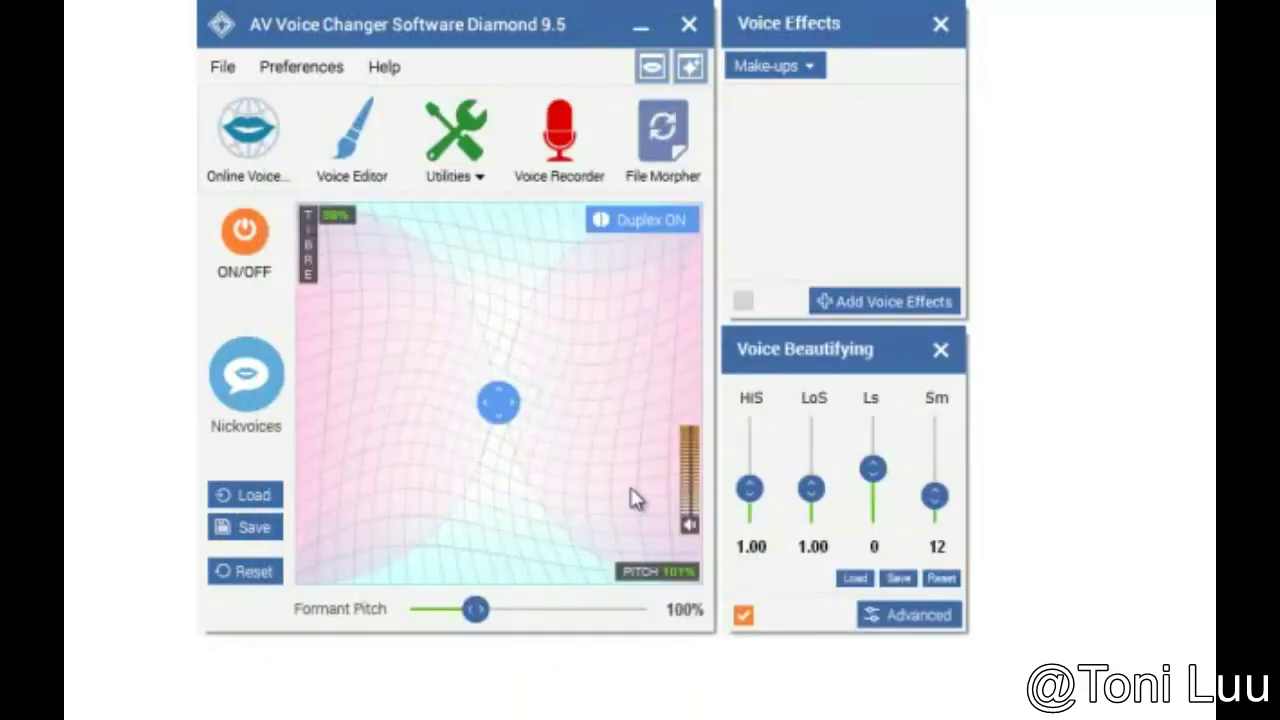
Step: Inspect the NewPlayList.m3u playlist in File Morpher without adding files, then open the Voice Recorder
click(664, 132)
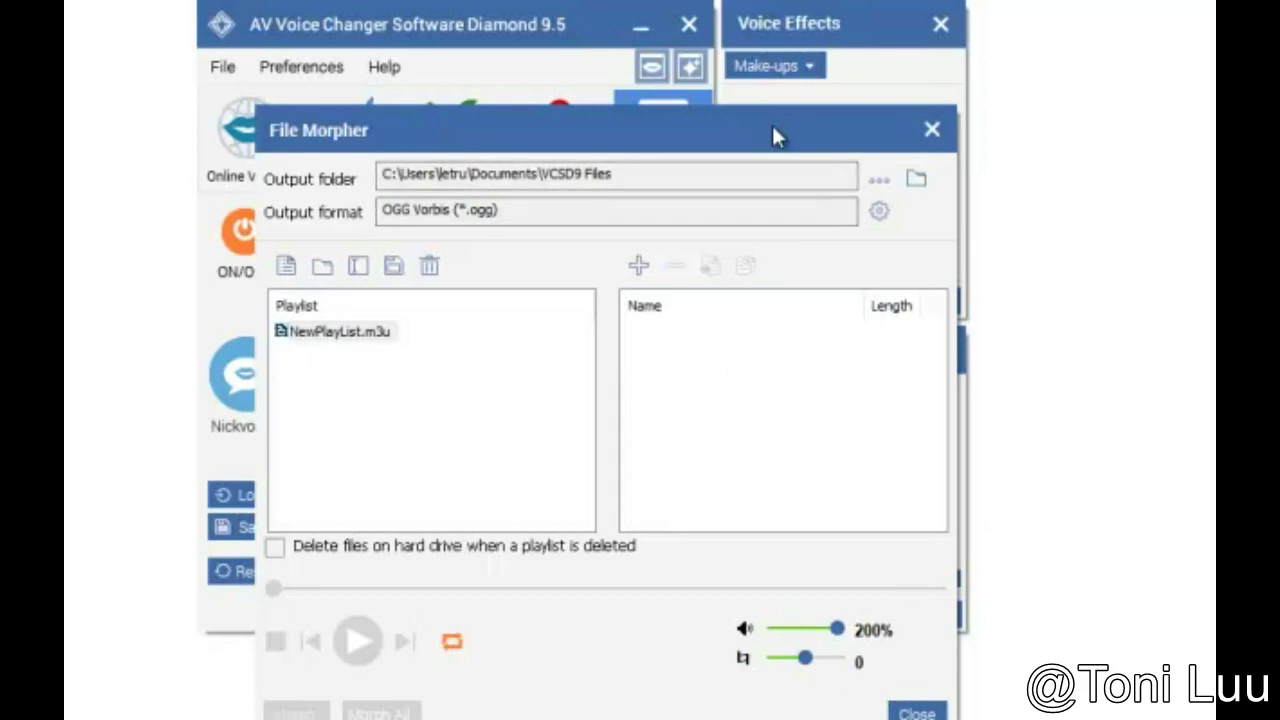
click(360, 334)
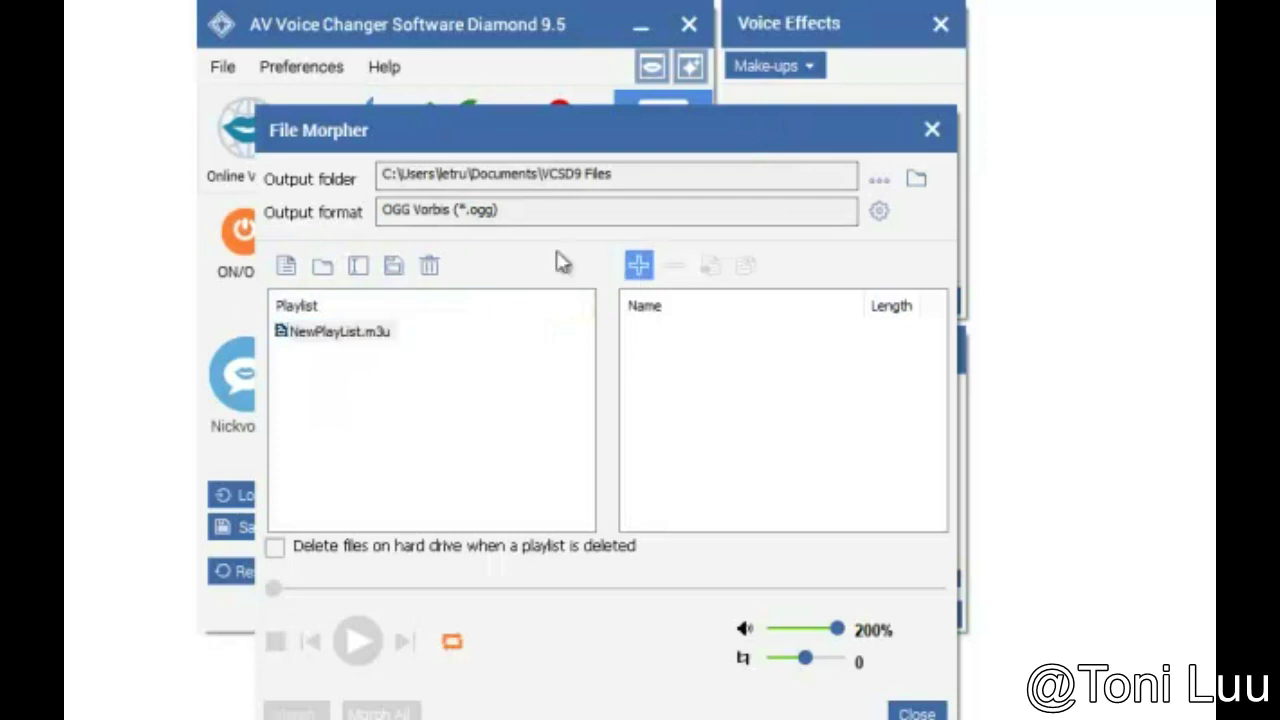
click(632, 268)
click(1055, 655)
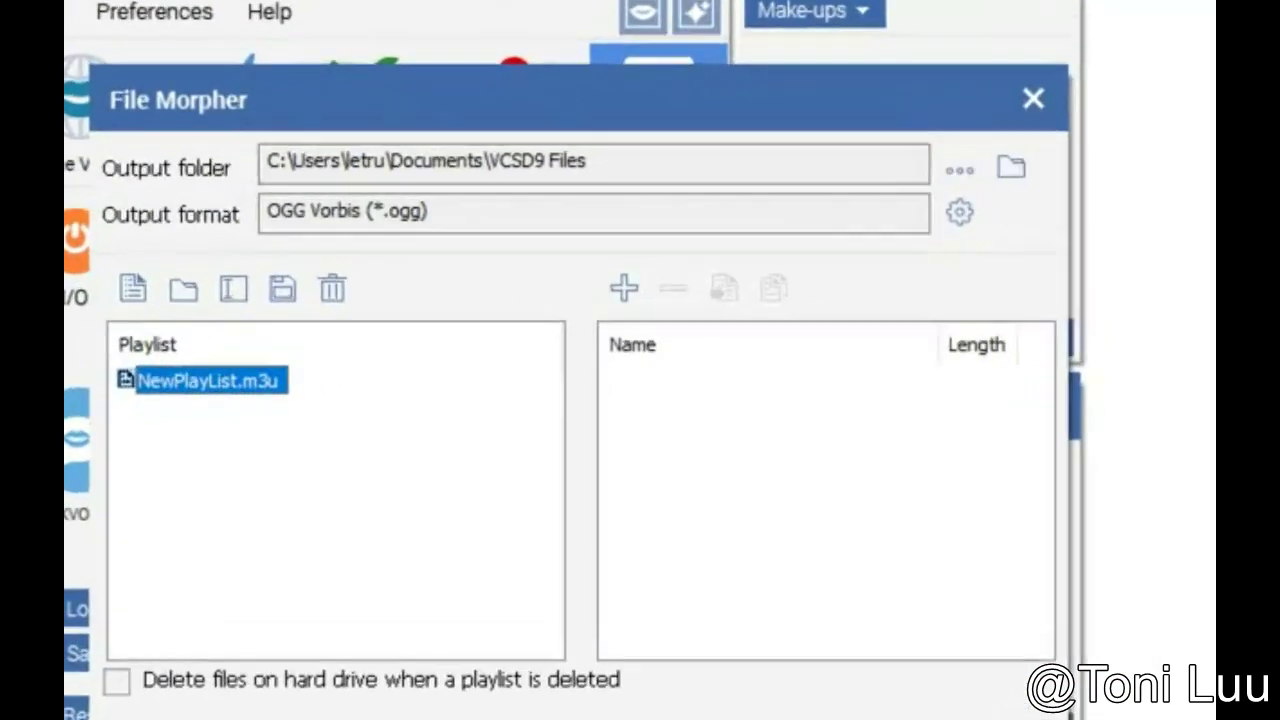
click(905, 712)
click(464, 88)
Step: Set the Voice Recorder to the Avsoft Virtual Audio Device microphone at about 52% volume
click(829, 242)
click(674, 296)
click(730, 255)
click(735, 276)
drag(709, 391, 725, 408)
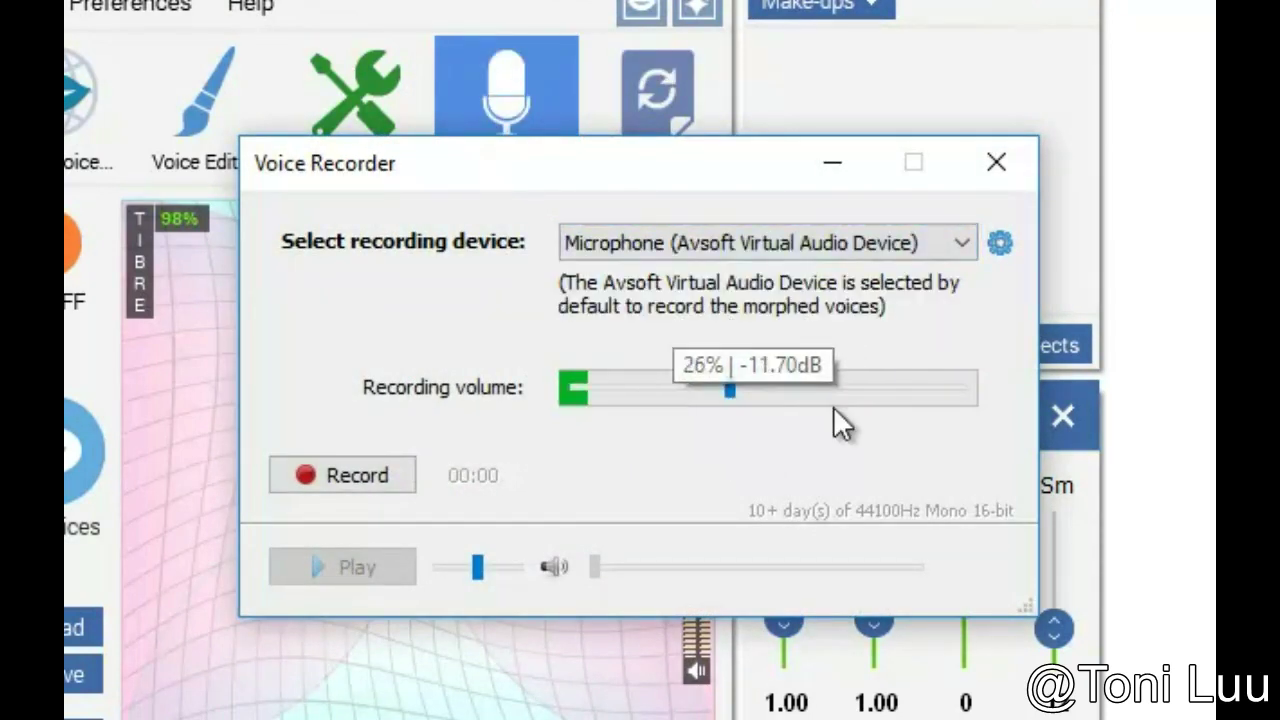
Step: Record a short test clip, discard it without saving, and close the Voice Recorder for the Voice-Overs Editor
click(394, 482)
click(395, 476)
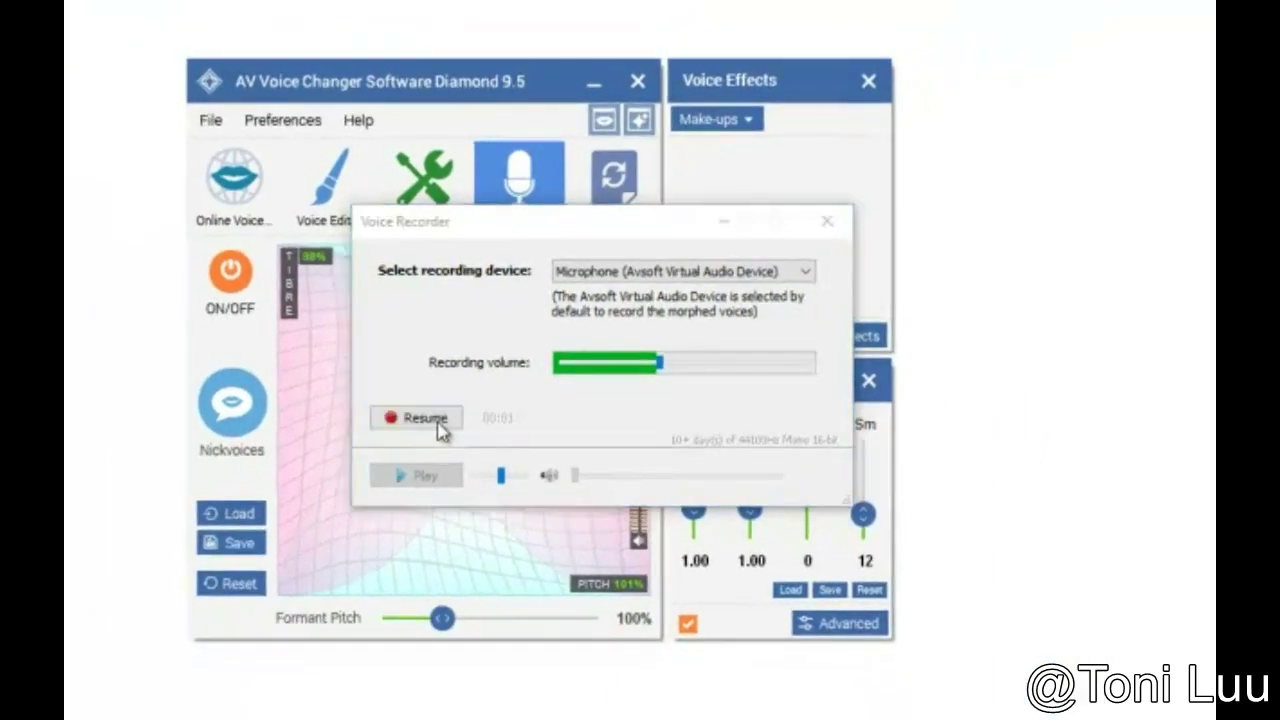
click(938, 689)
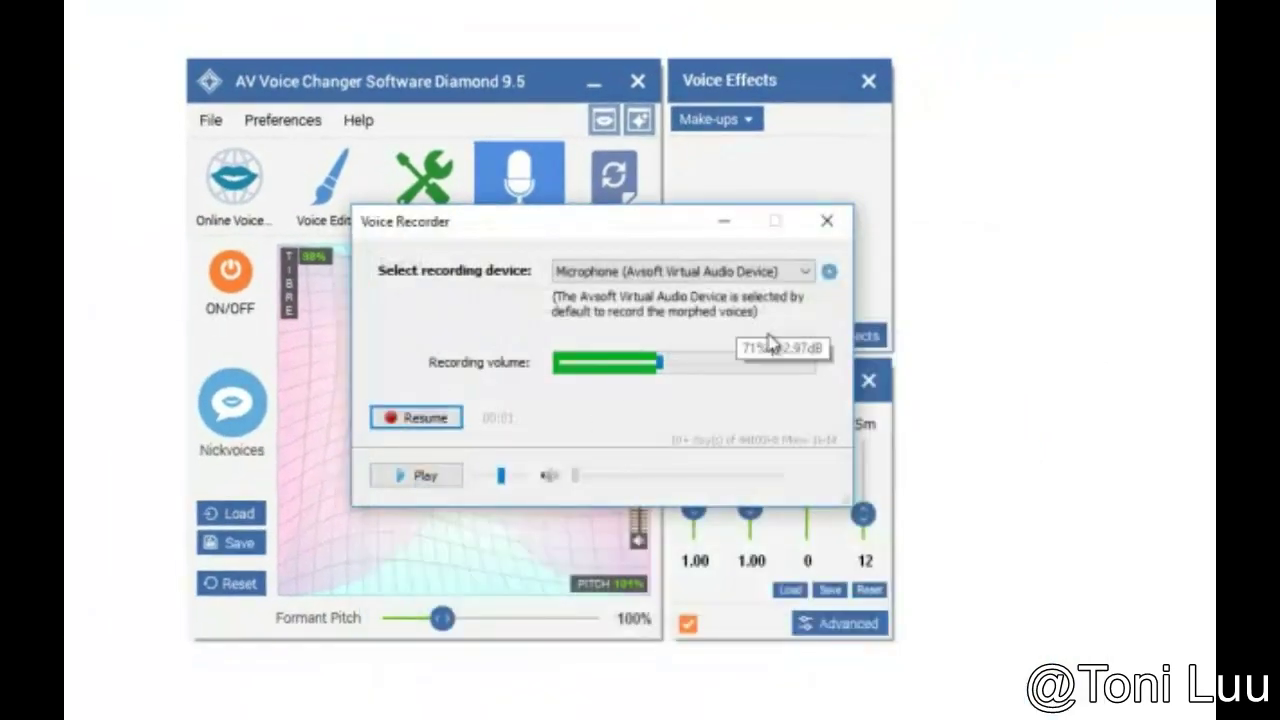
click(828, 230)
click(363, 200)
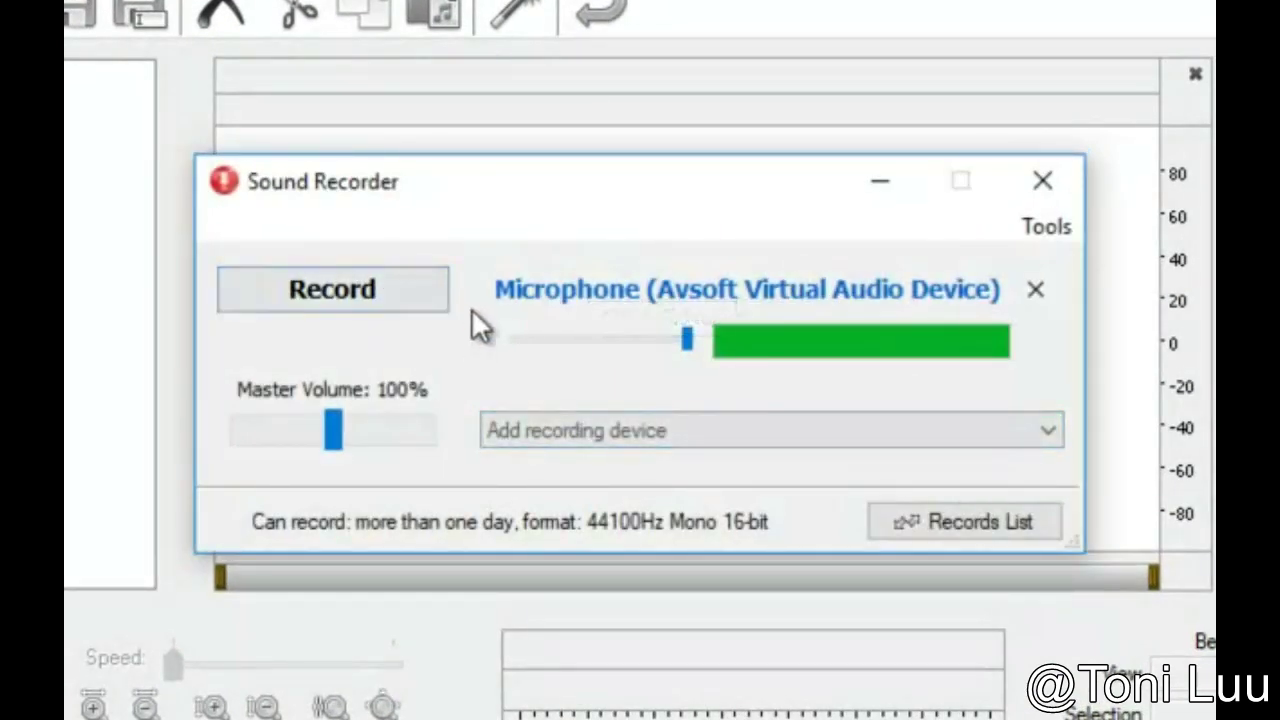
Step: Record a short clip through the virtual microphone, save it as record0001, and close Sound Recorder
mouse_move(600, 339)
click(555, 440)
click(391, 284)
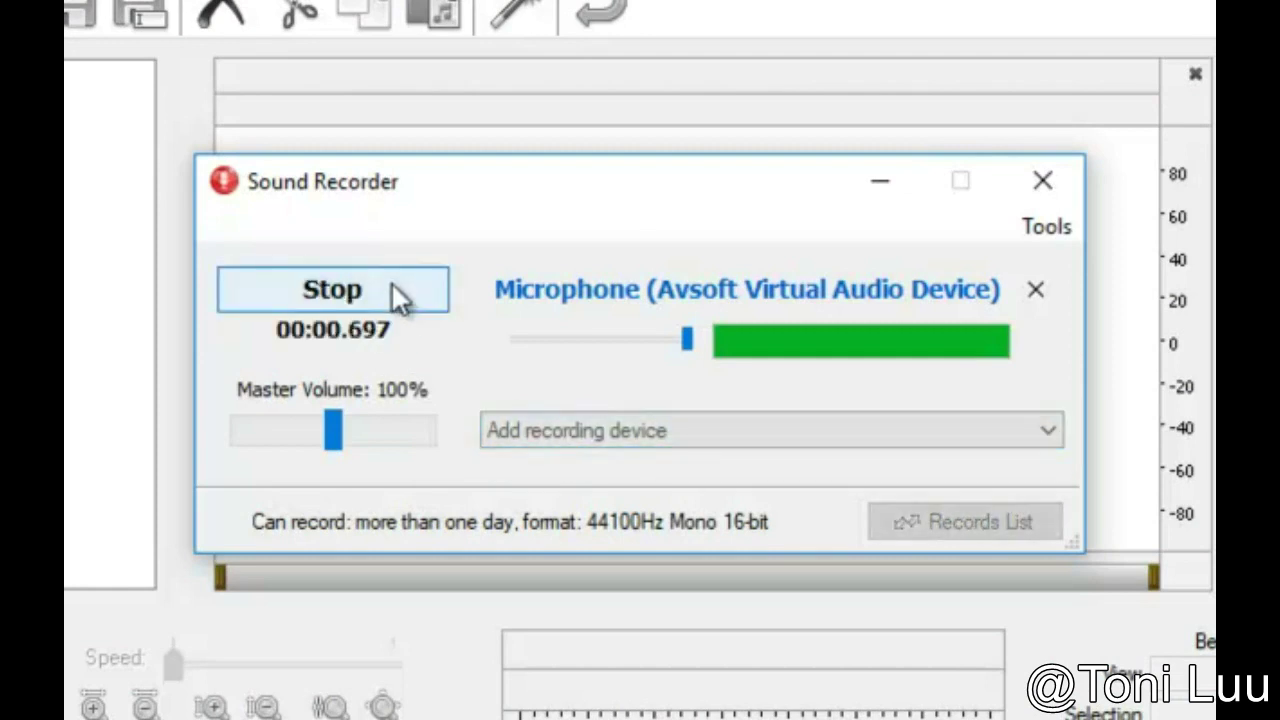
click(392, 286)
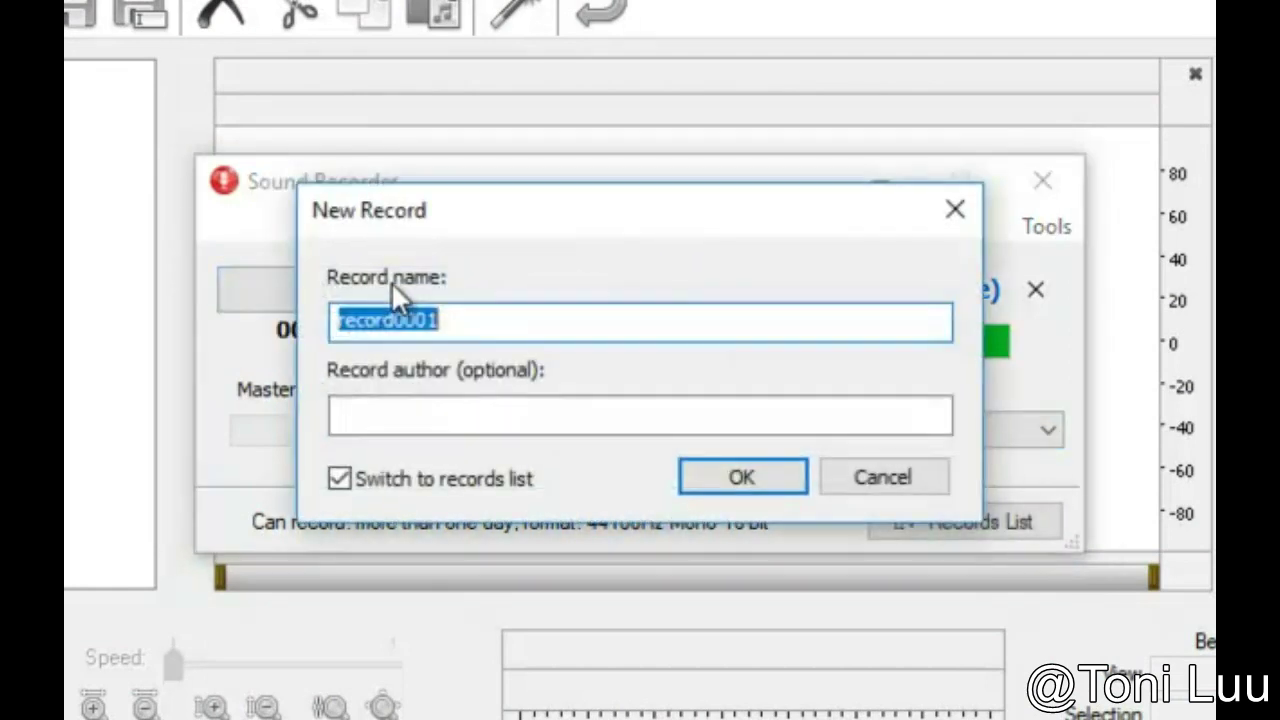
click(743, 487)
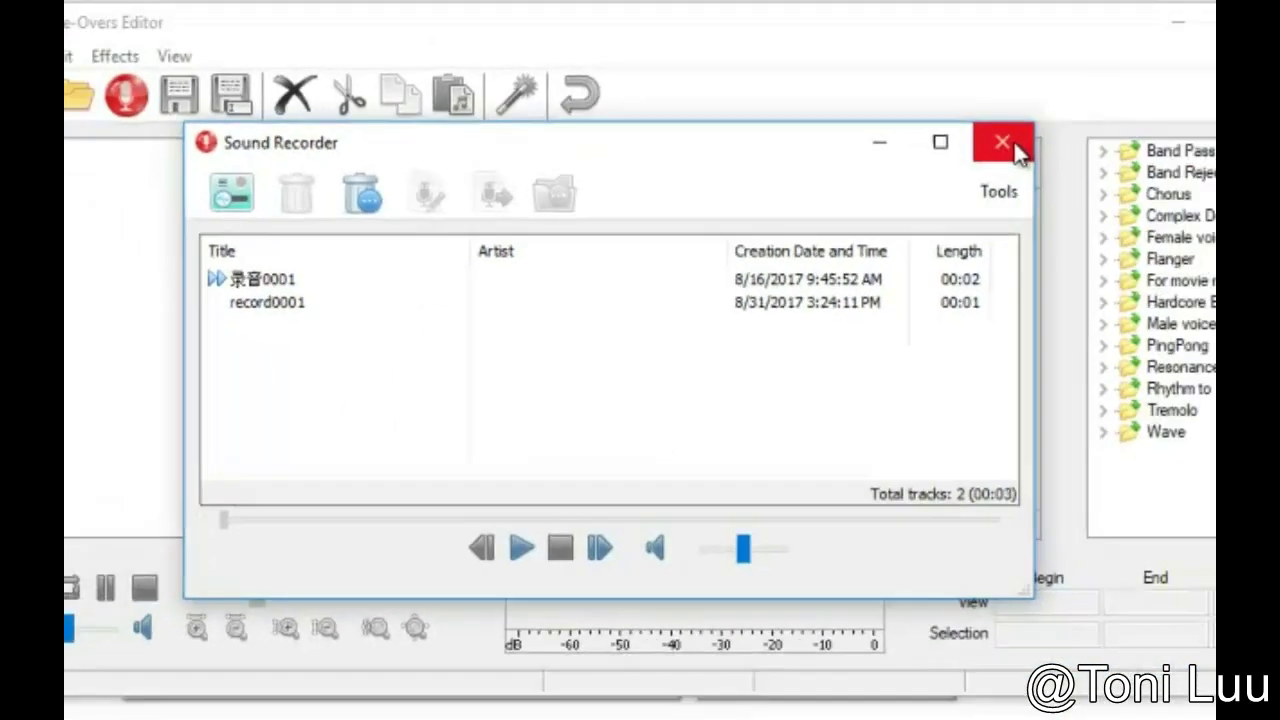
click(1160, 64)
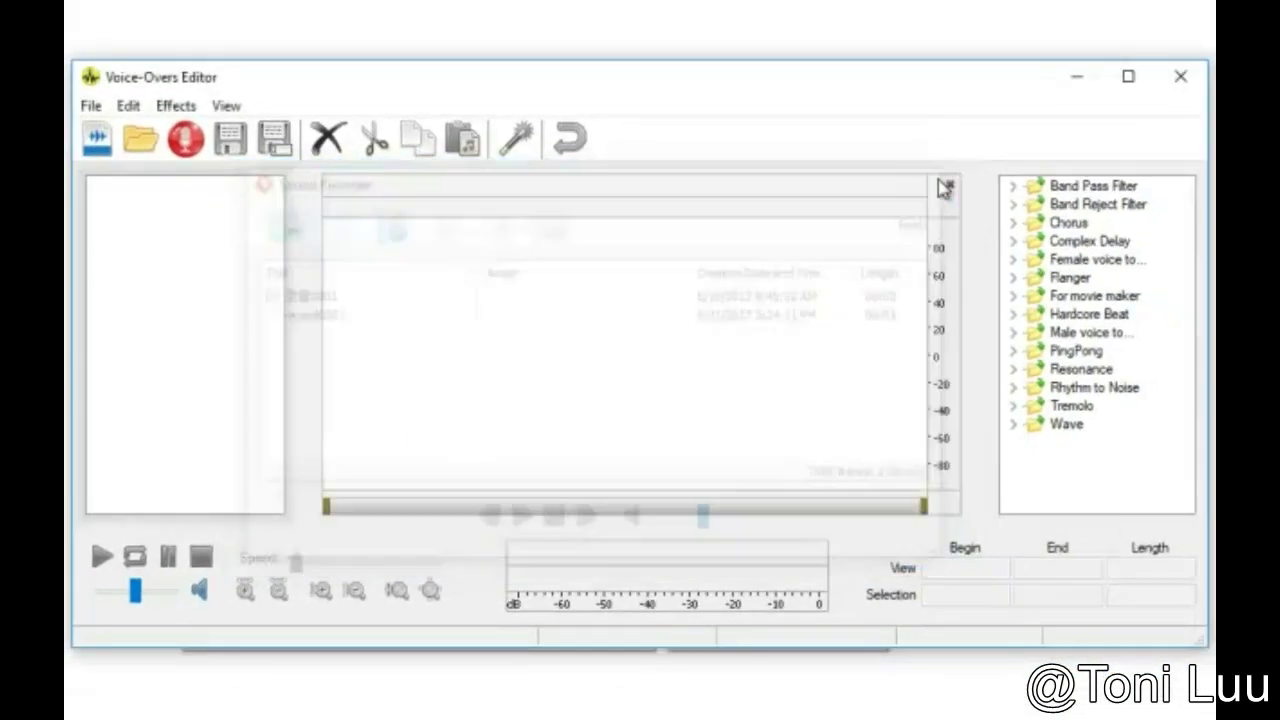
Step: Browse the Female voice to... and Tremolo effect presets, then close the Voice-Overs Editor
click(176, 107)
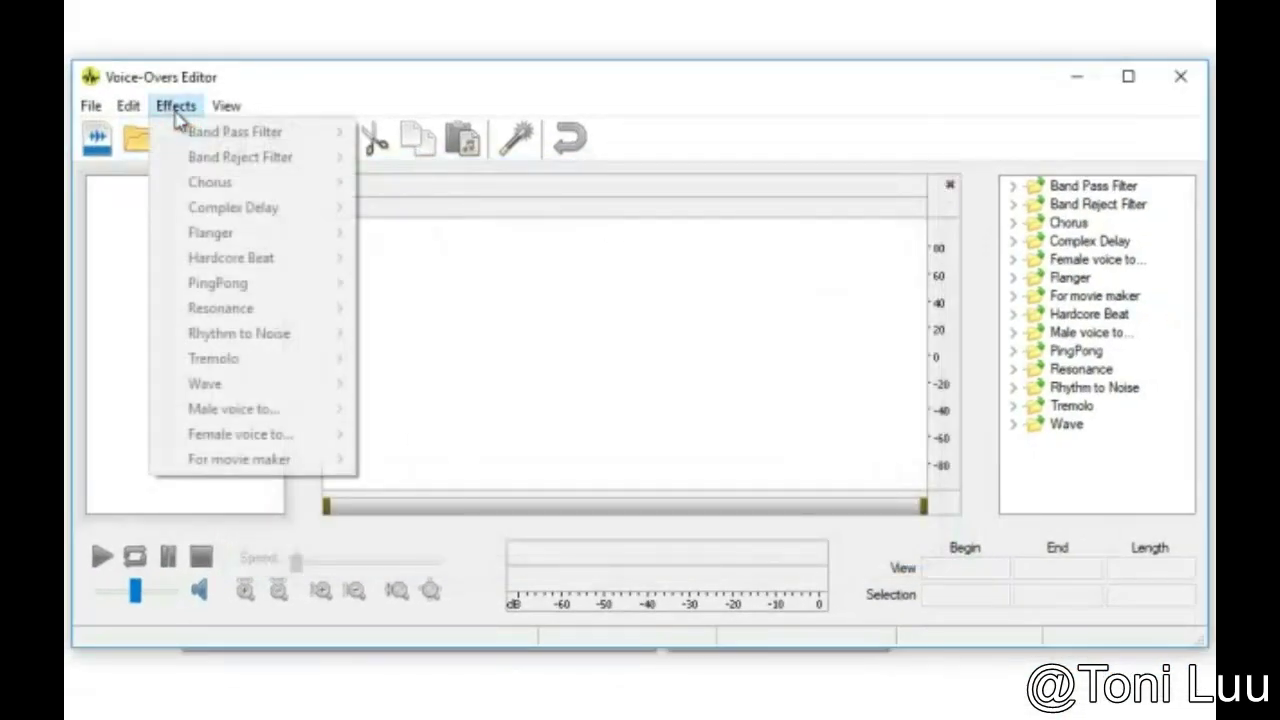
click(1015, 262)
click(1014, 466)
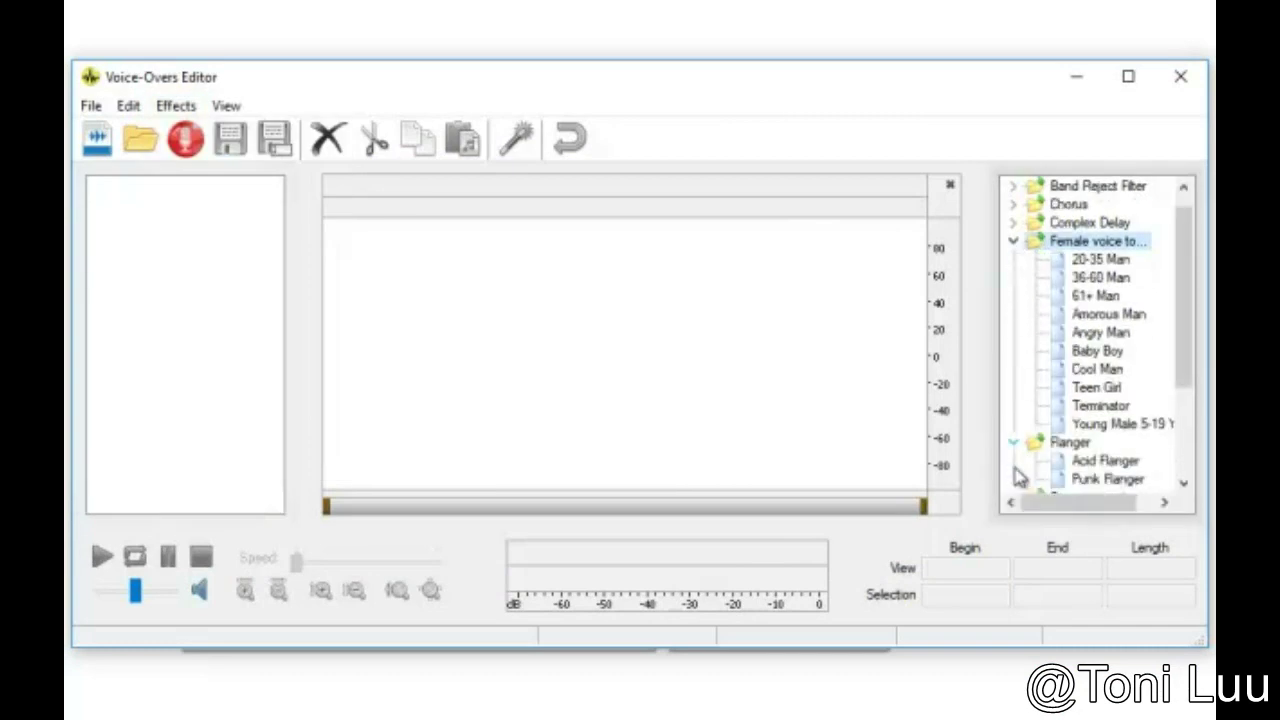
scroll(1073, 437, down, 2)
scroll(1073, 440, down, 1)
double_click(1052, 463)
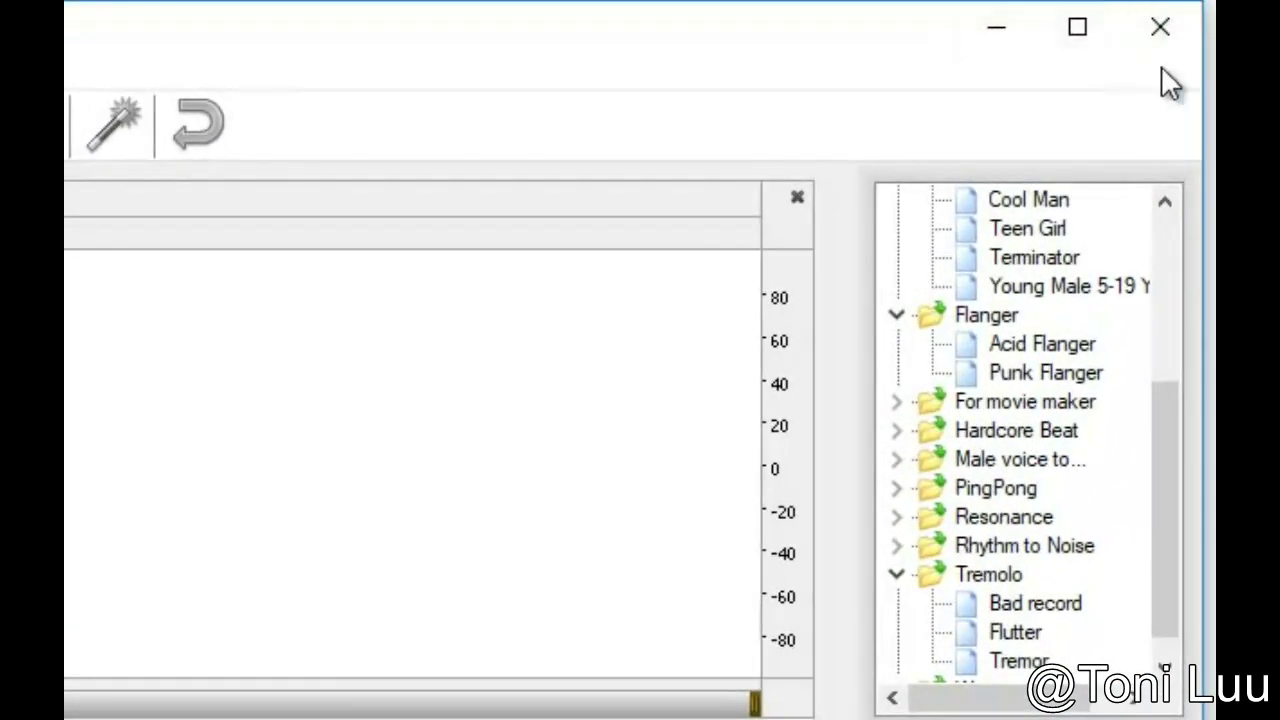
click(1155, 28)
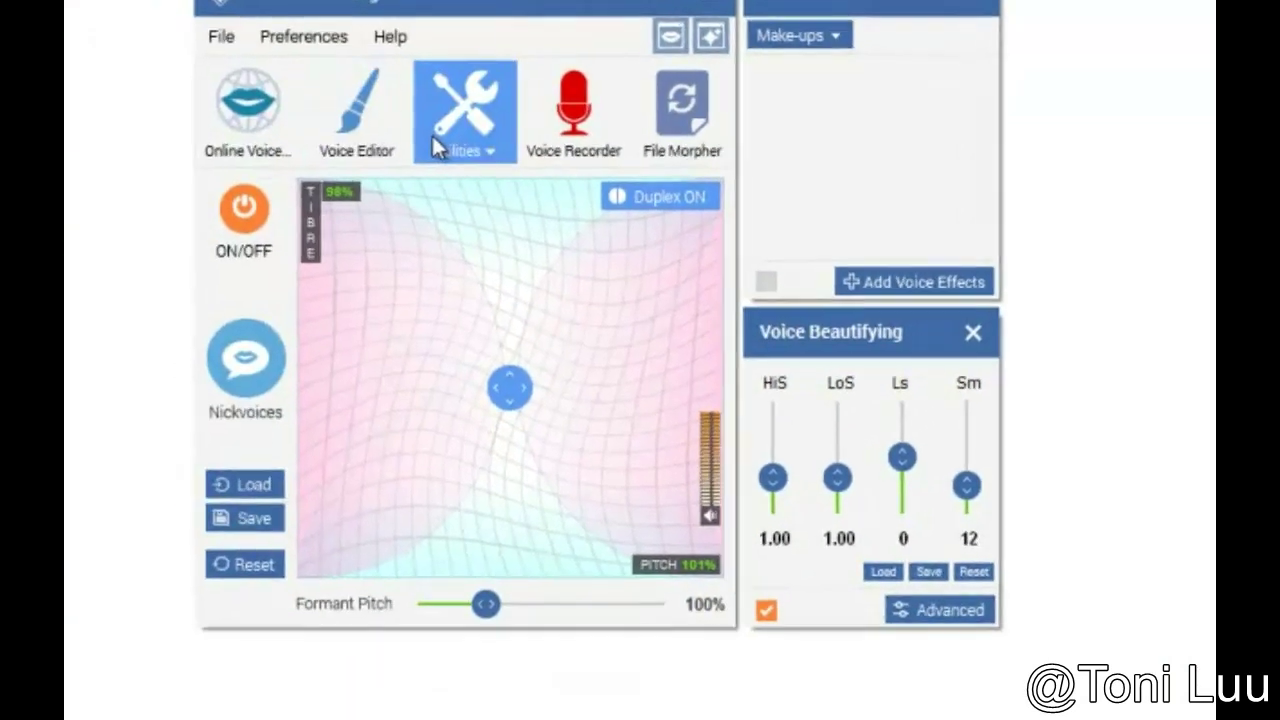
click(436, 146)
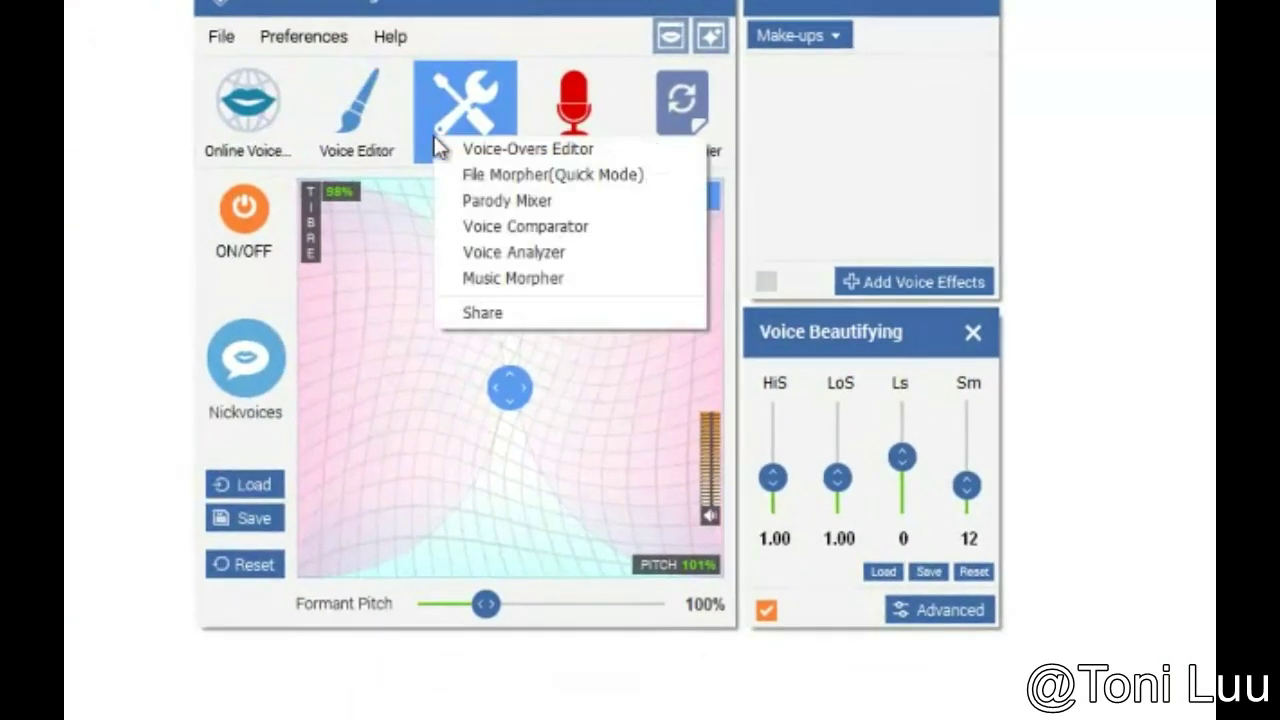
click(470, 200)
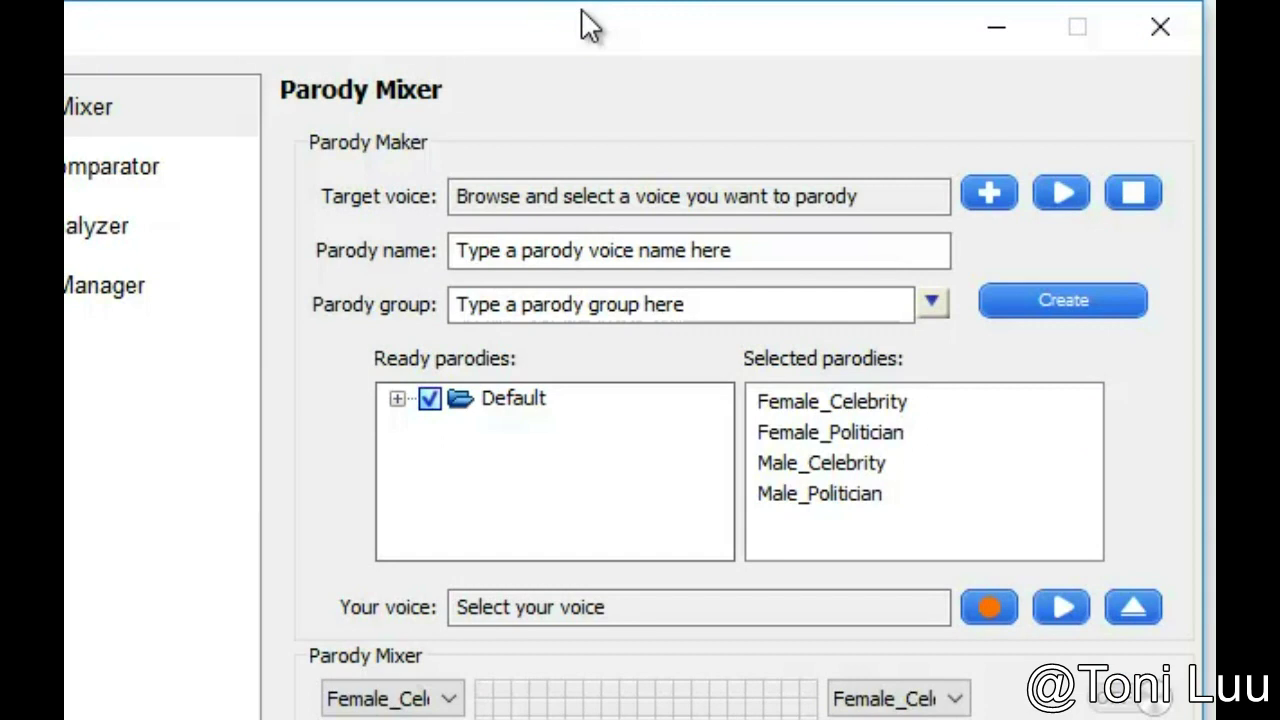
click(982, 33)
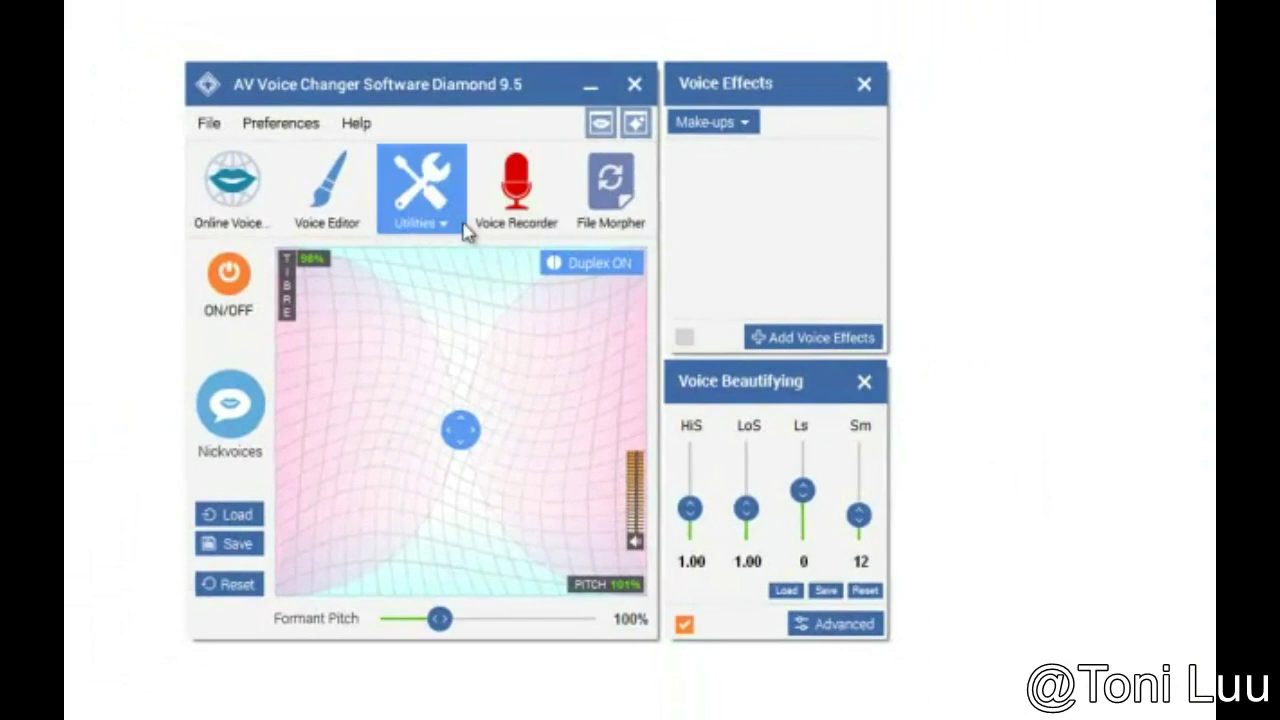
click(460, 224)
click(493, 256)
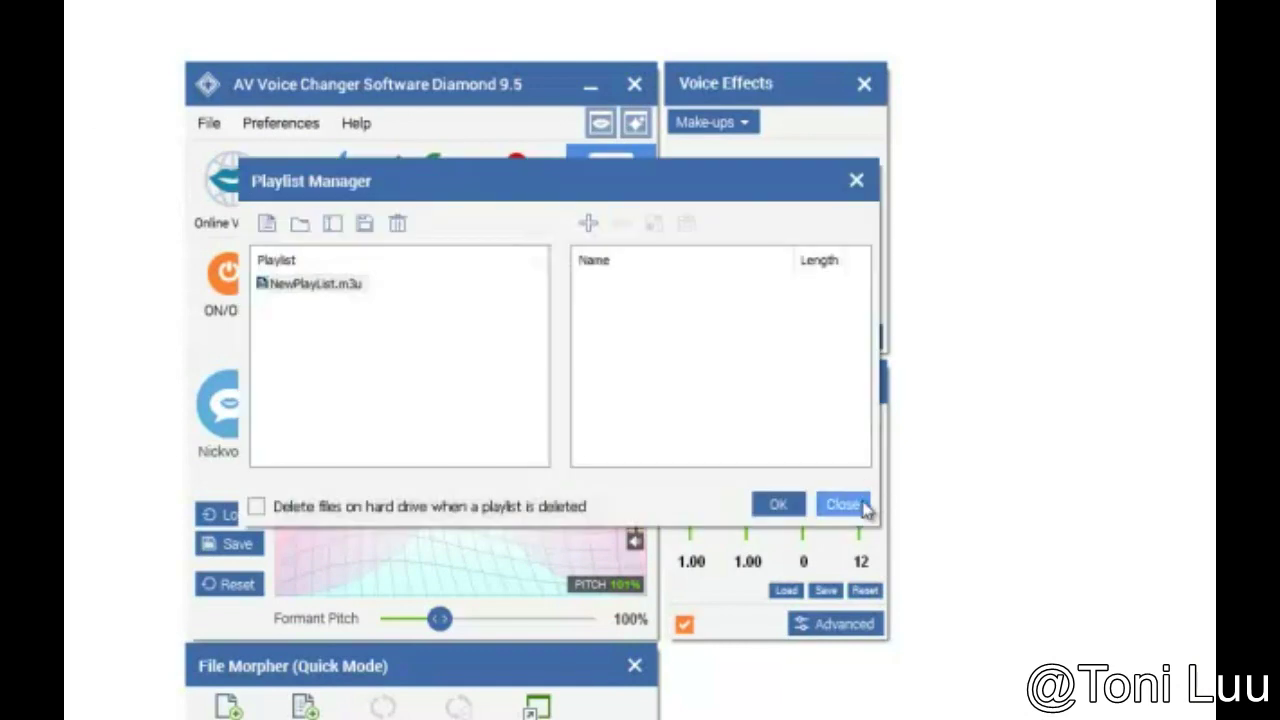
click(850, 505)
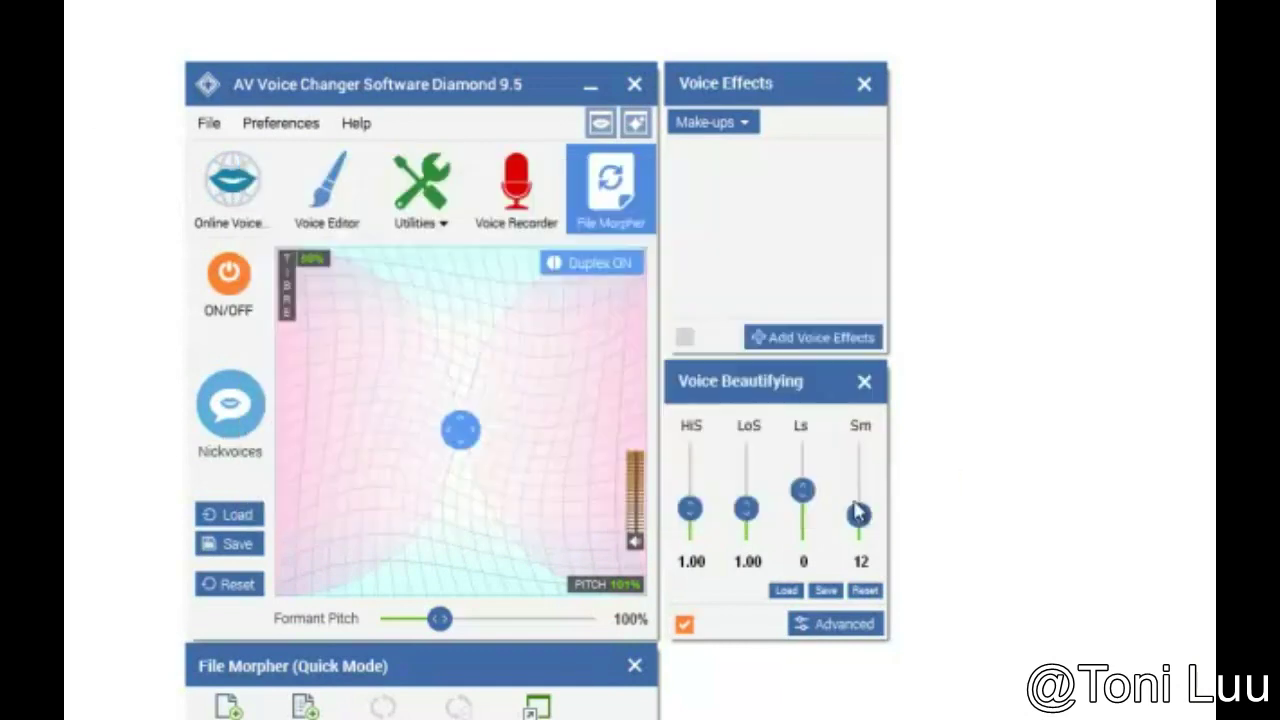
click(634, 669)
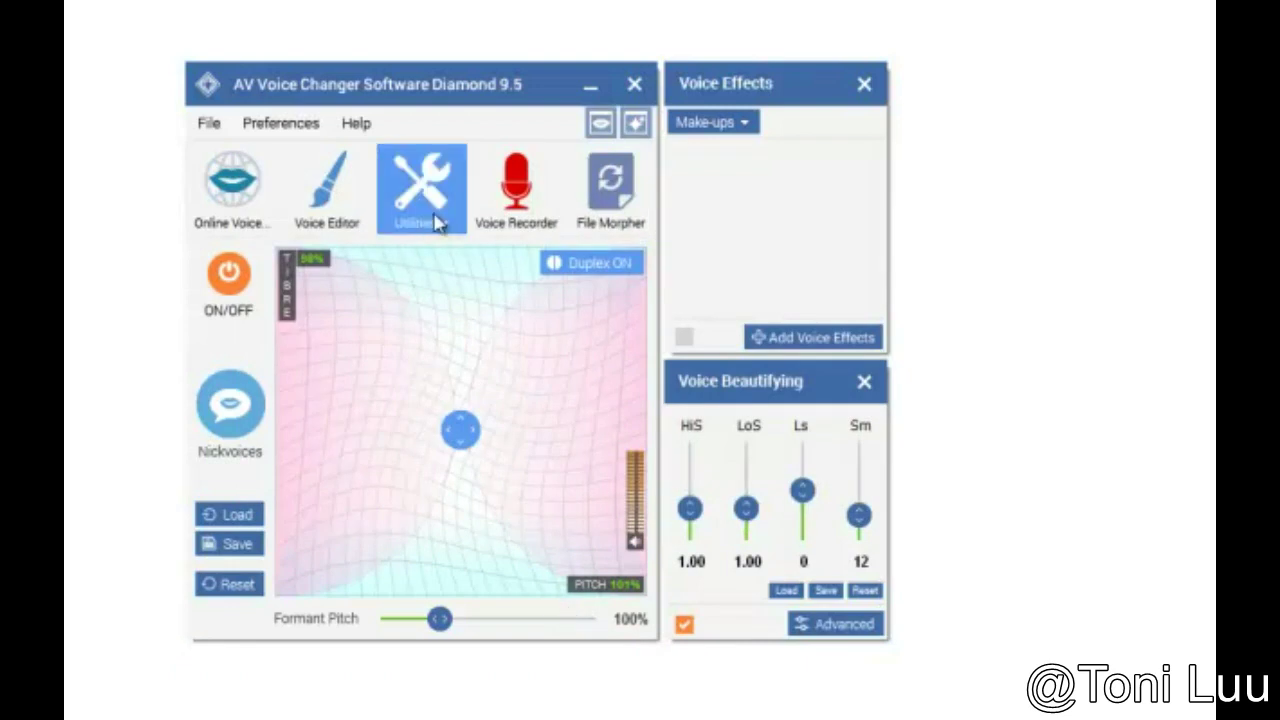
Step: Select Virtual driver Mode in Preferences, review the HotKey action list, and leave hotkeys disabled
click(283, 125)
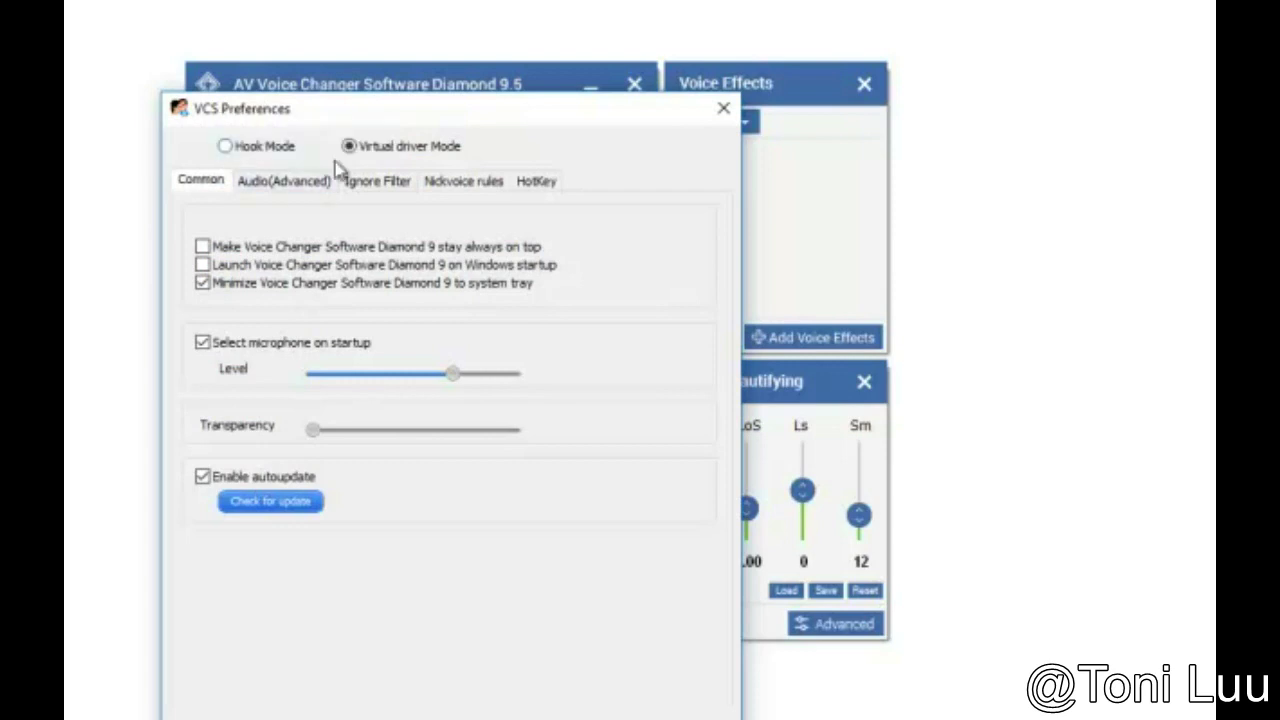
click(416, 149)
click(537, 182)
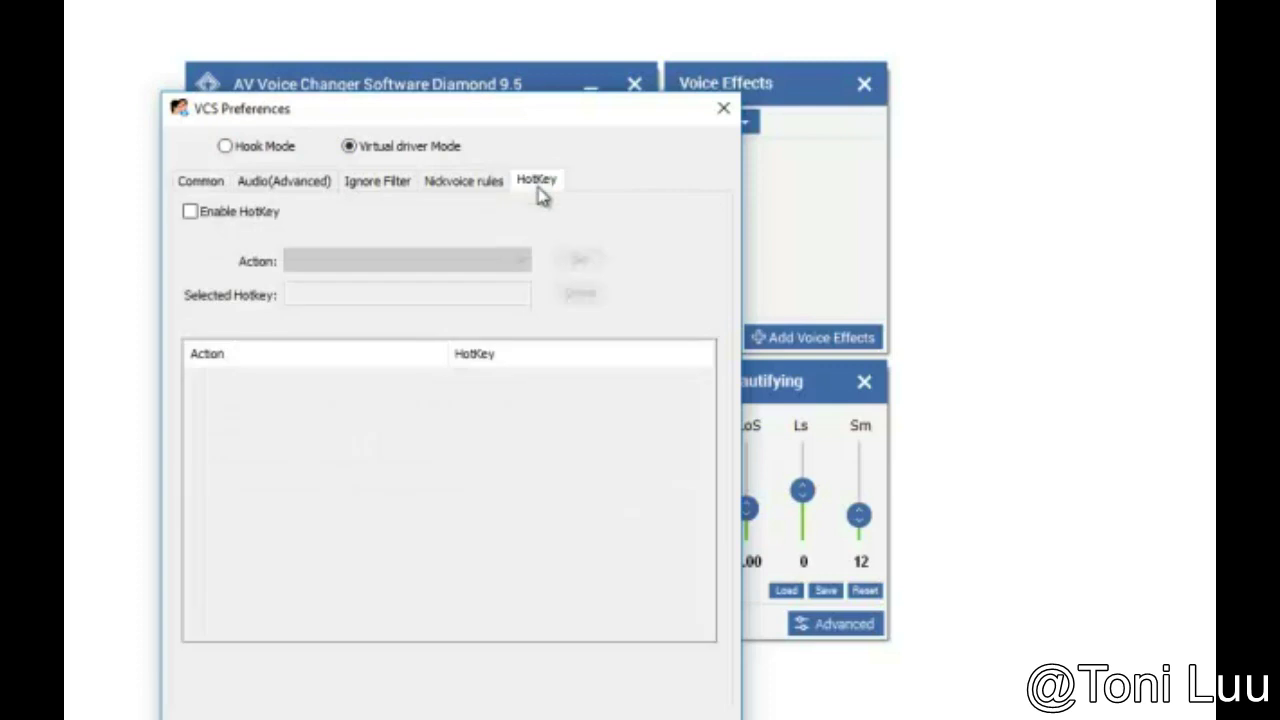
click(190, 212)
click(430, 266)
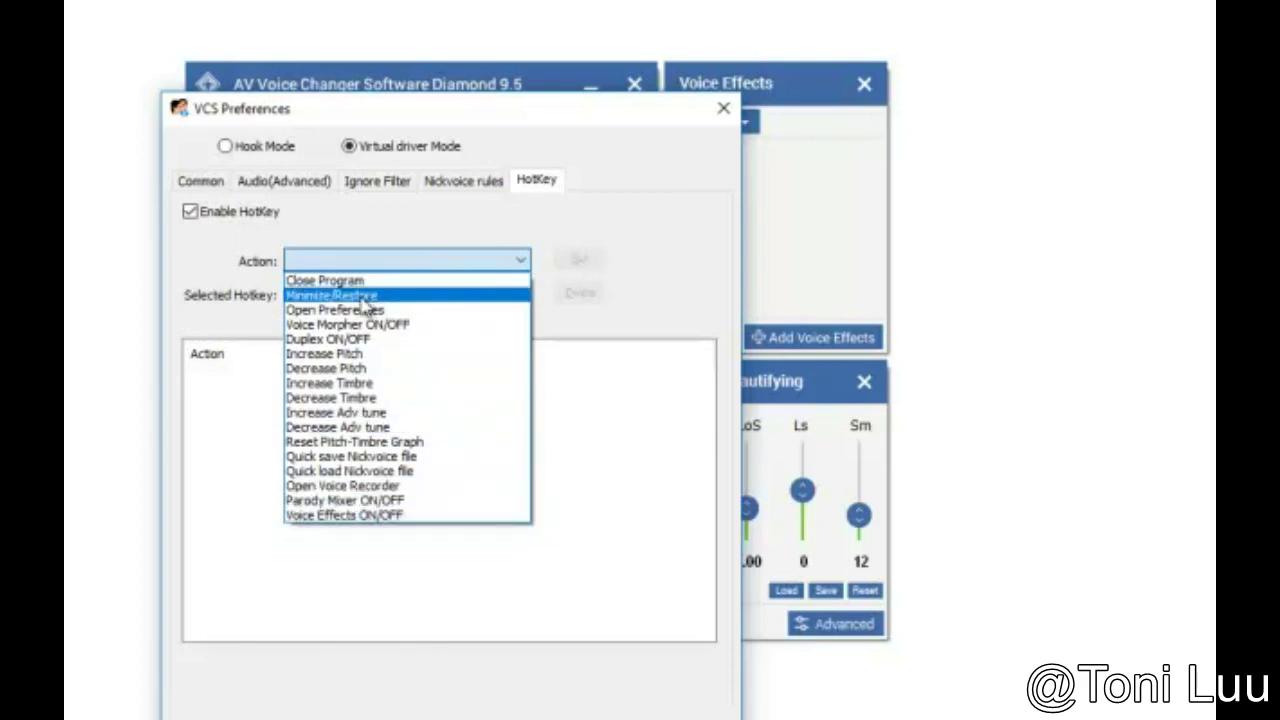
click(660, 255)
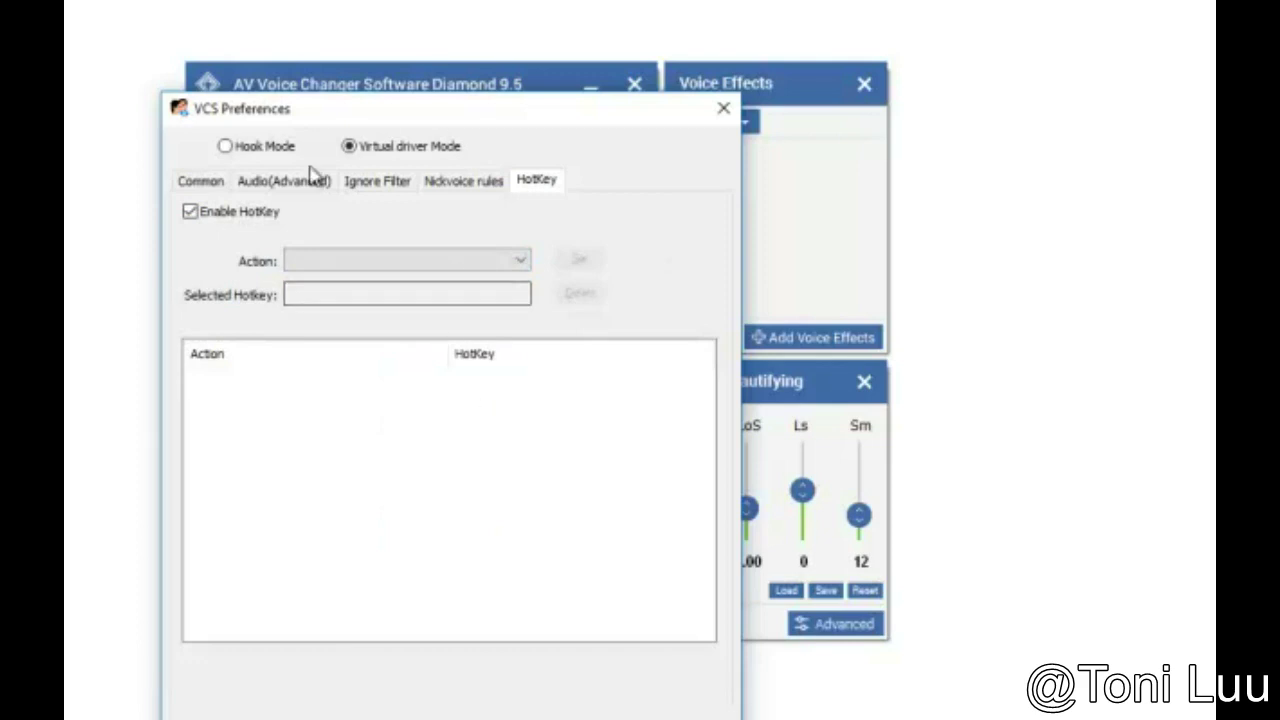
click(190, 212)
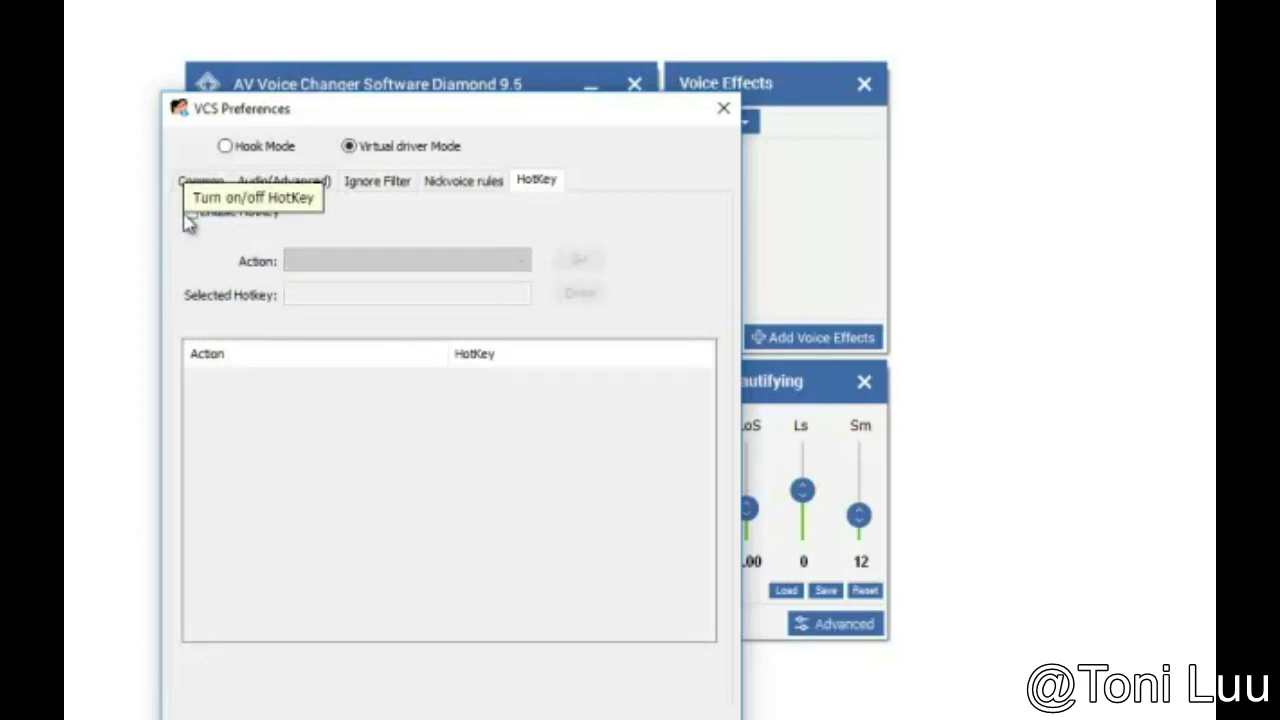
Step: Inspect the Ignore Filter's Capture and Play stream groups, leave the filter off, and close Preferences
click(387, 184)
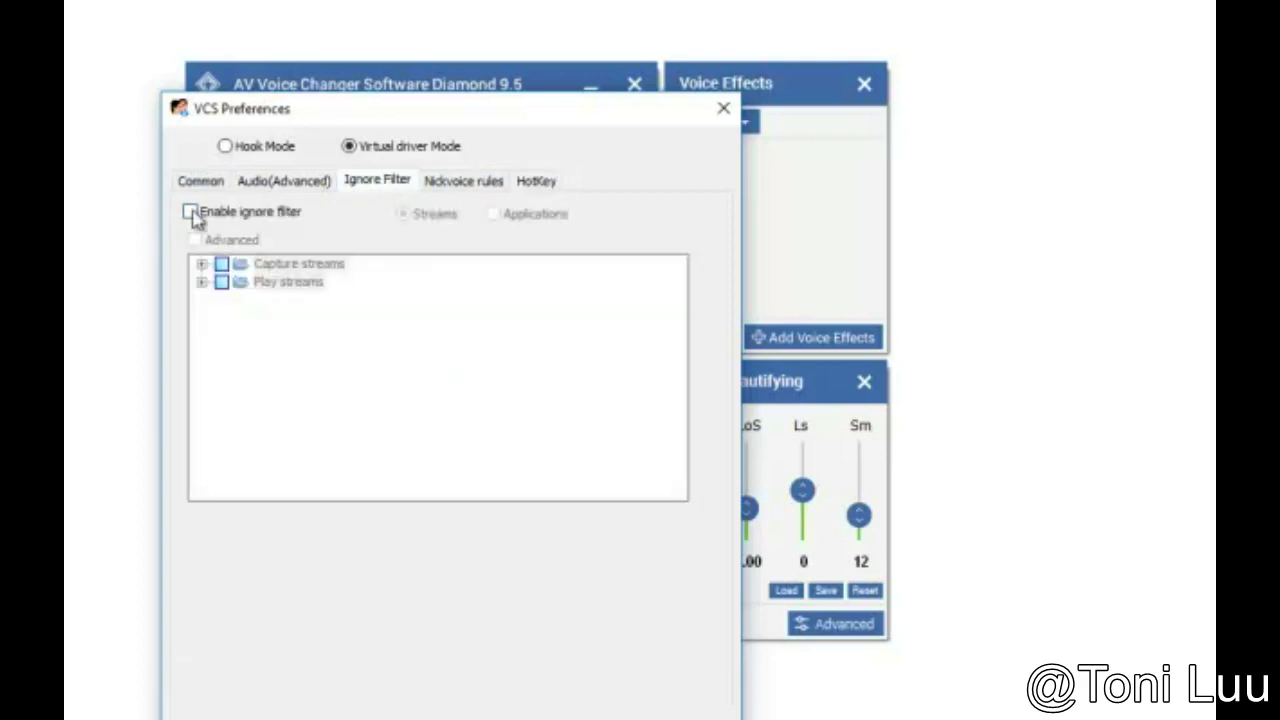
click(190, 212)
click(202, 263)
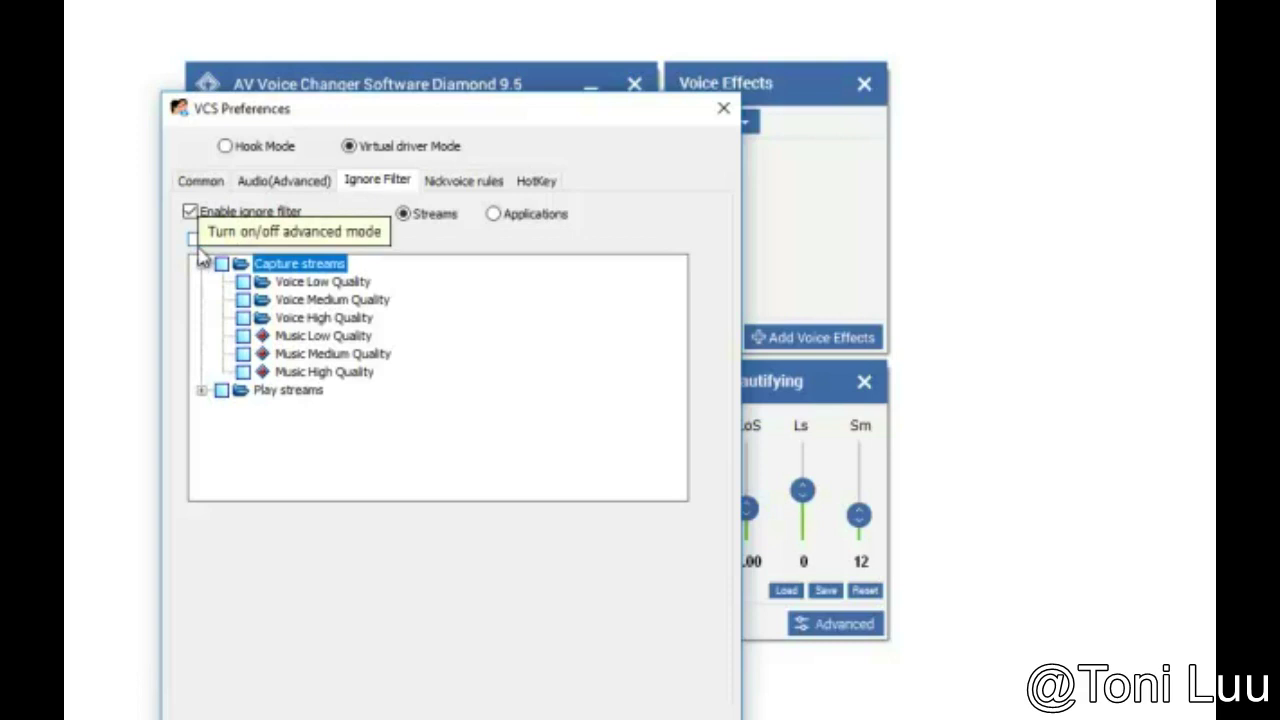
click(202, 390)
click(202, 390)
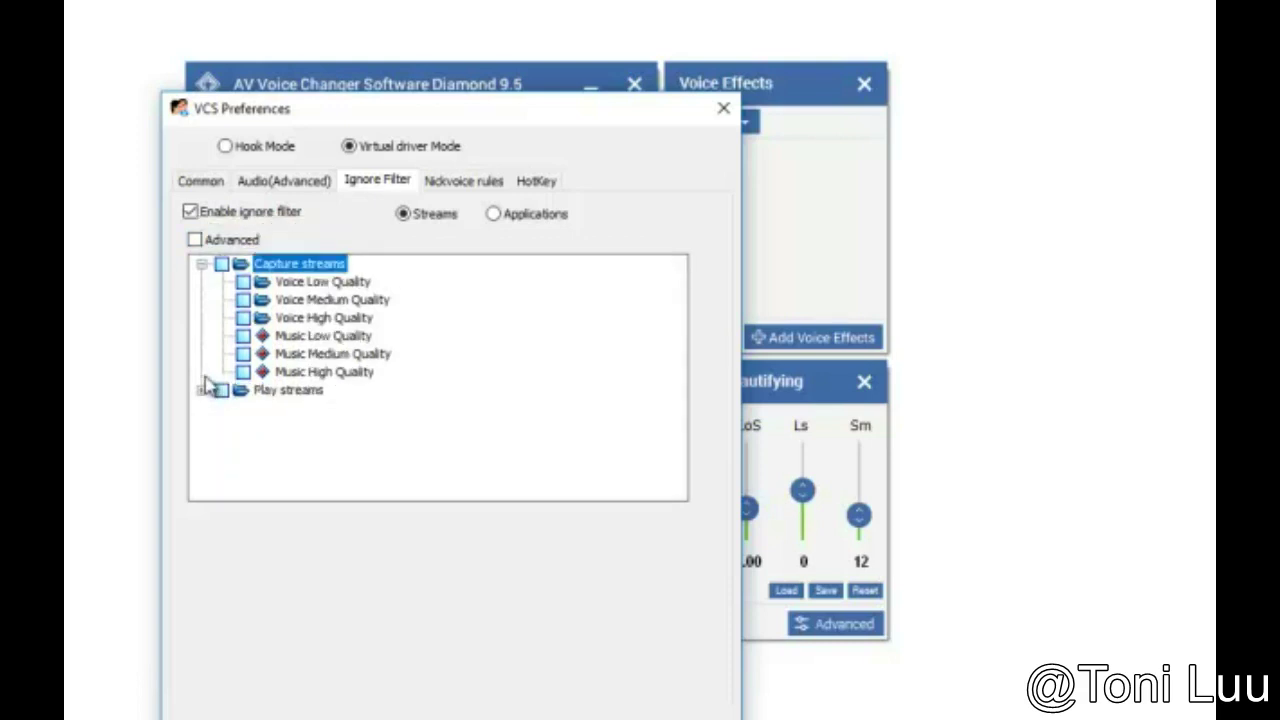
click(202, 263)
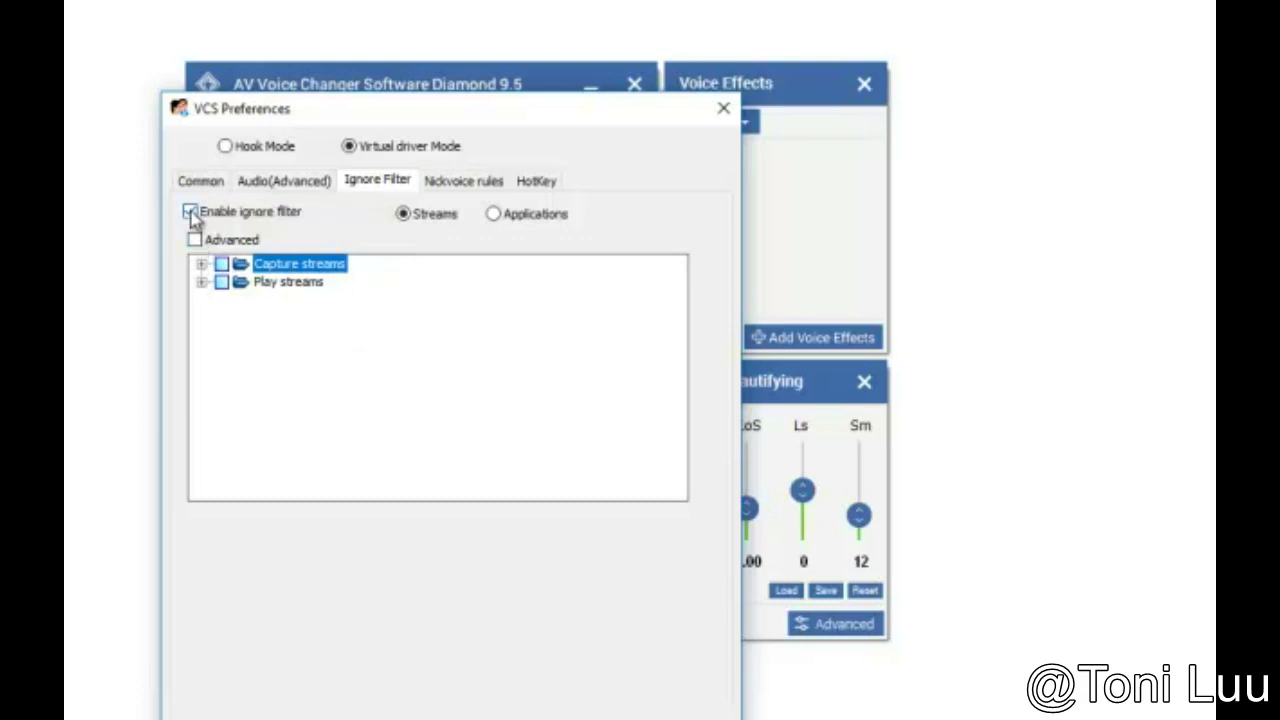
click(190, 212)
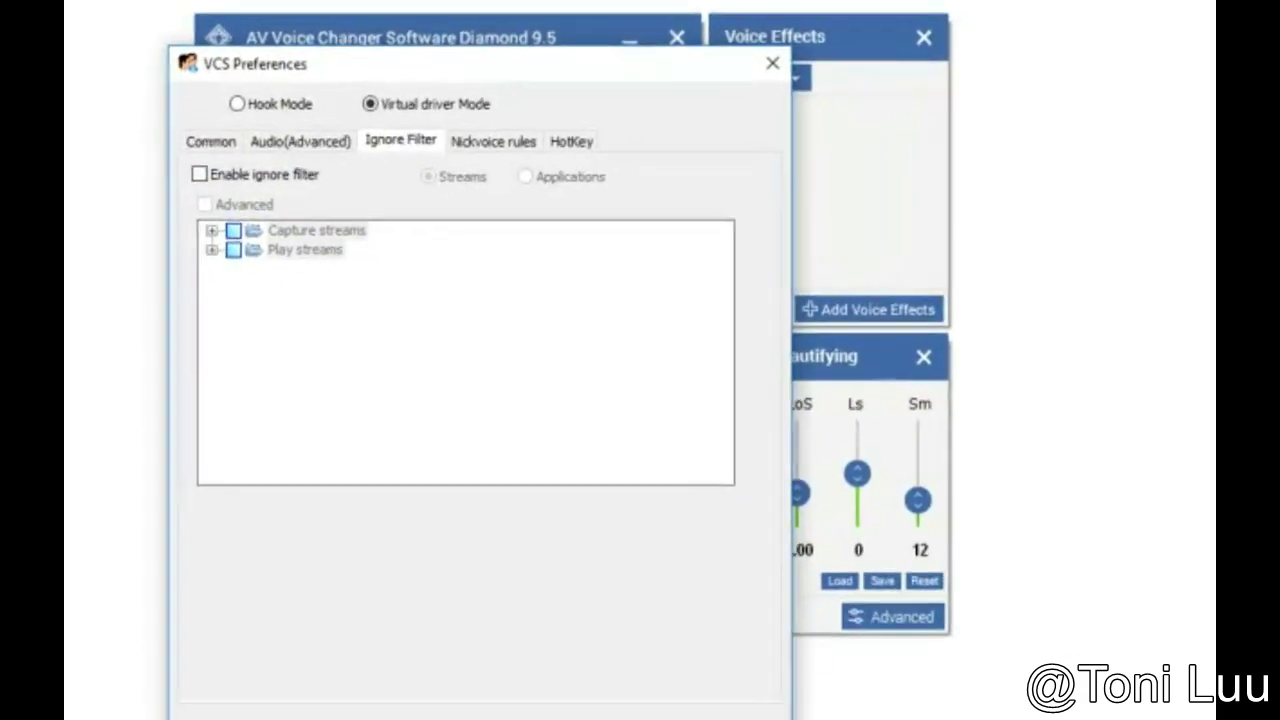
click(640, 717)
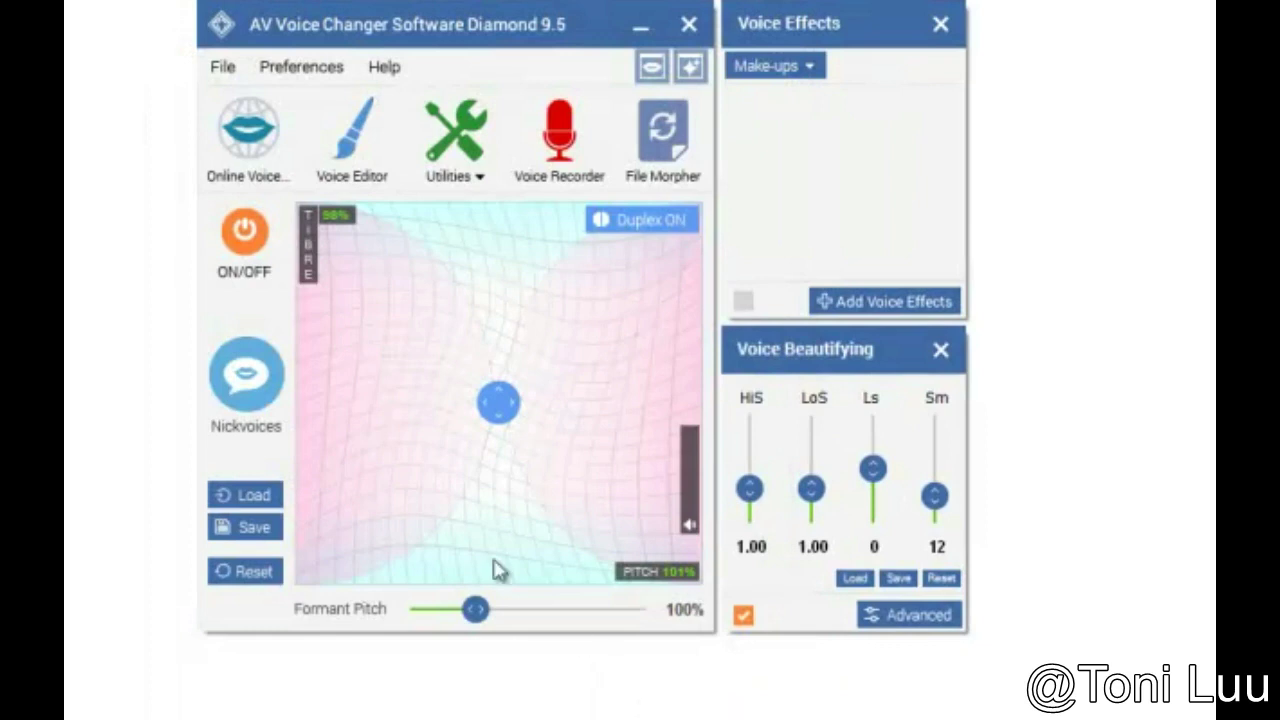
click(460, 165)
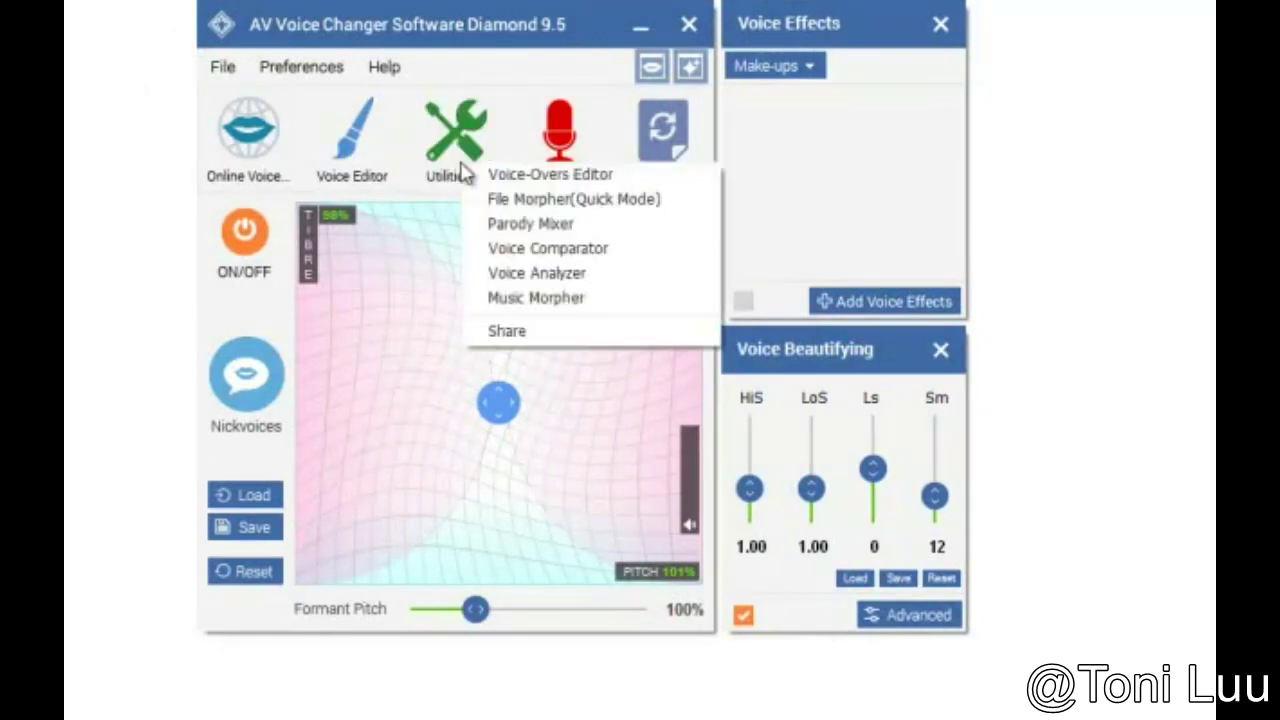
click(500, 276)
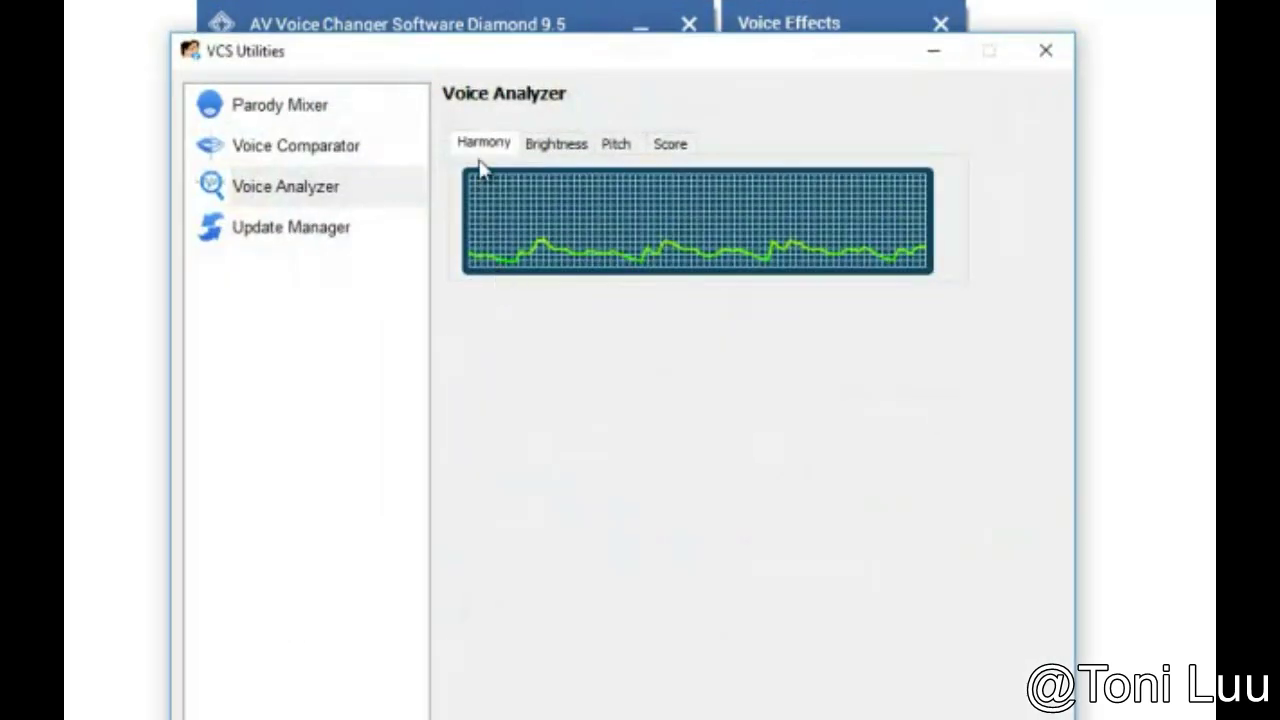
click(554, 148)
click(614, 148)
click(674, 148)
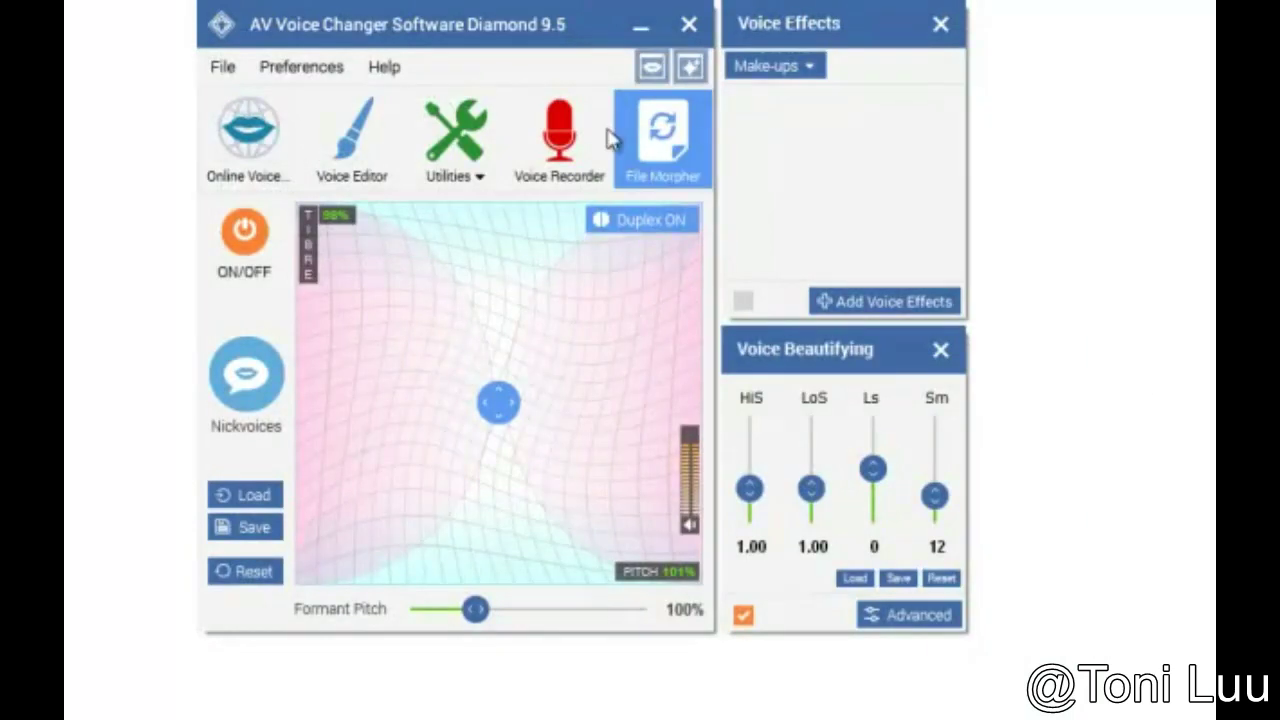
Step: Enable nickvoice rules, add NewRule, and browse its available nickvoices and running target applications
click(320, 72)
click(505, 133)
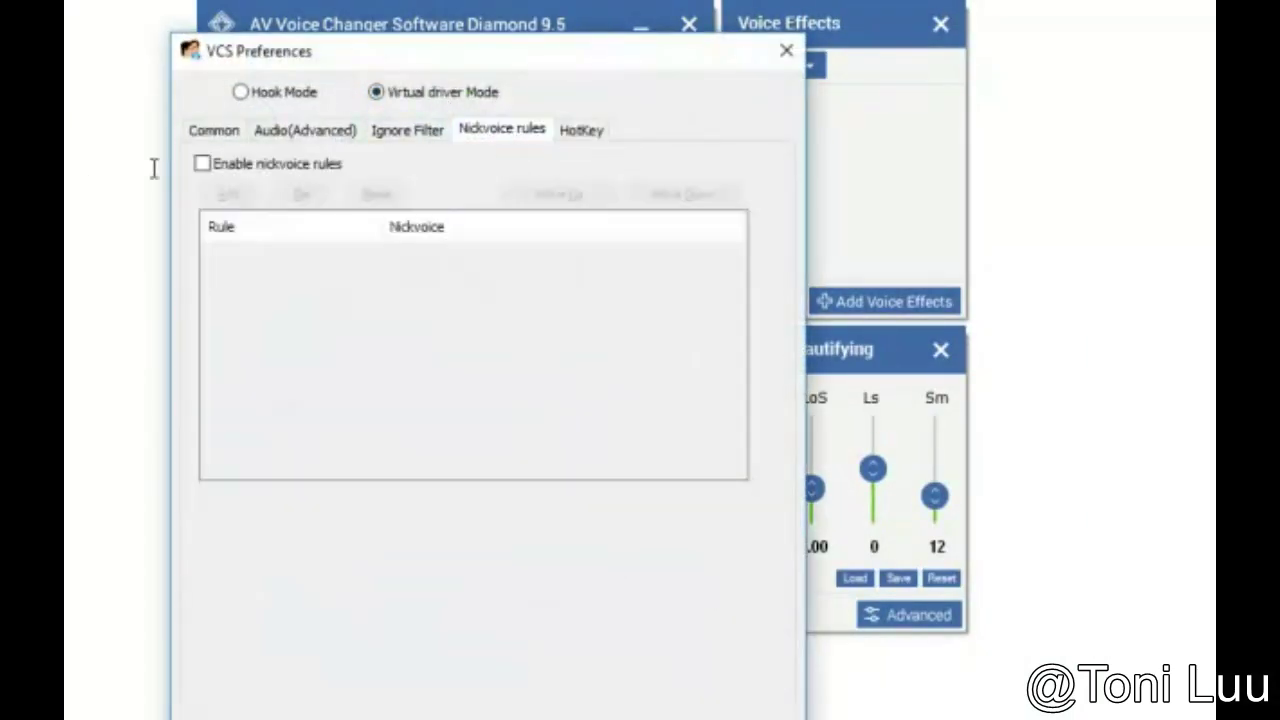
click(202, 163)
click(228, 194)
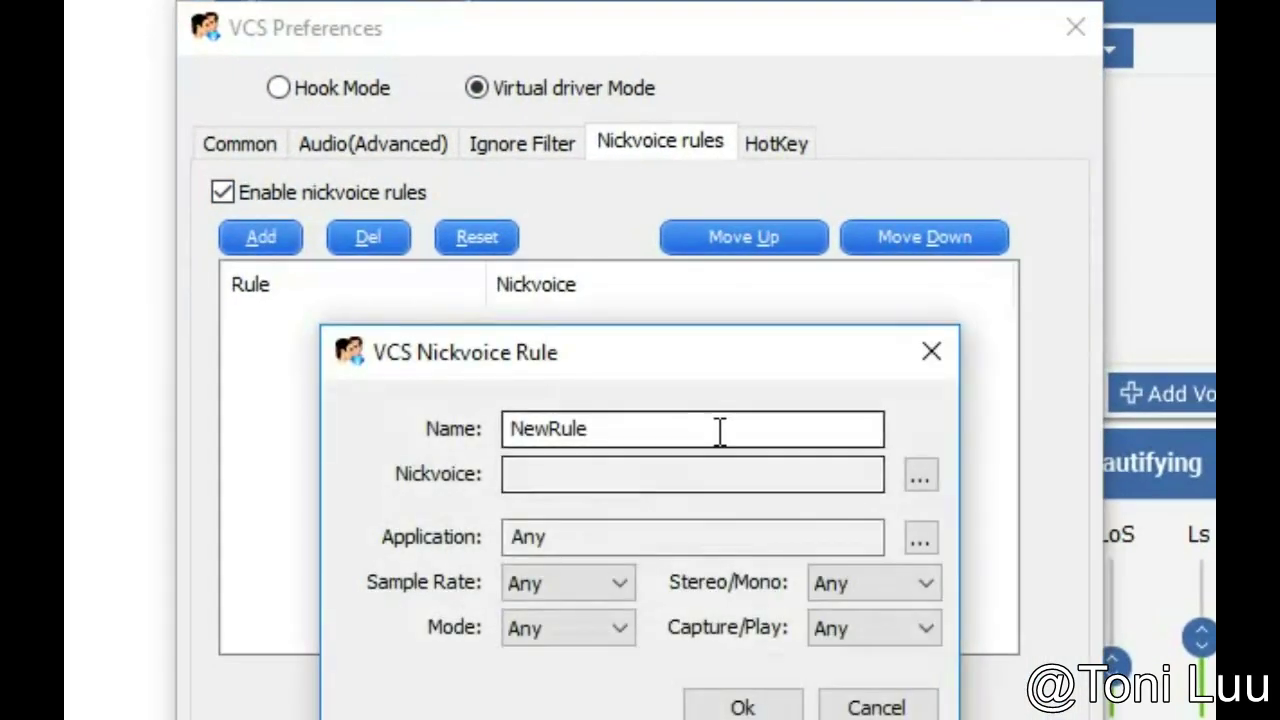
click(650, 485)
click(920, 476)
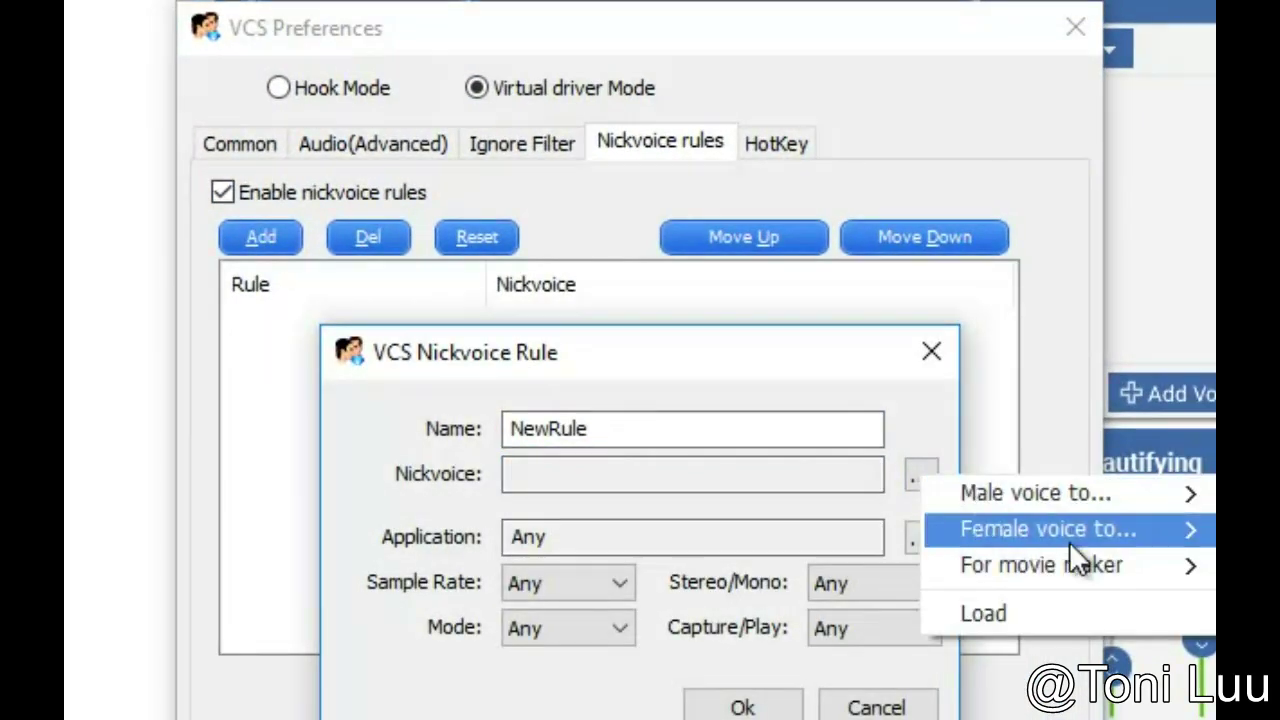
click(918, 540)
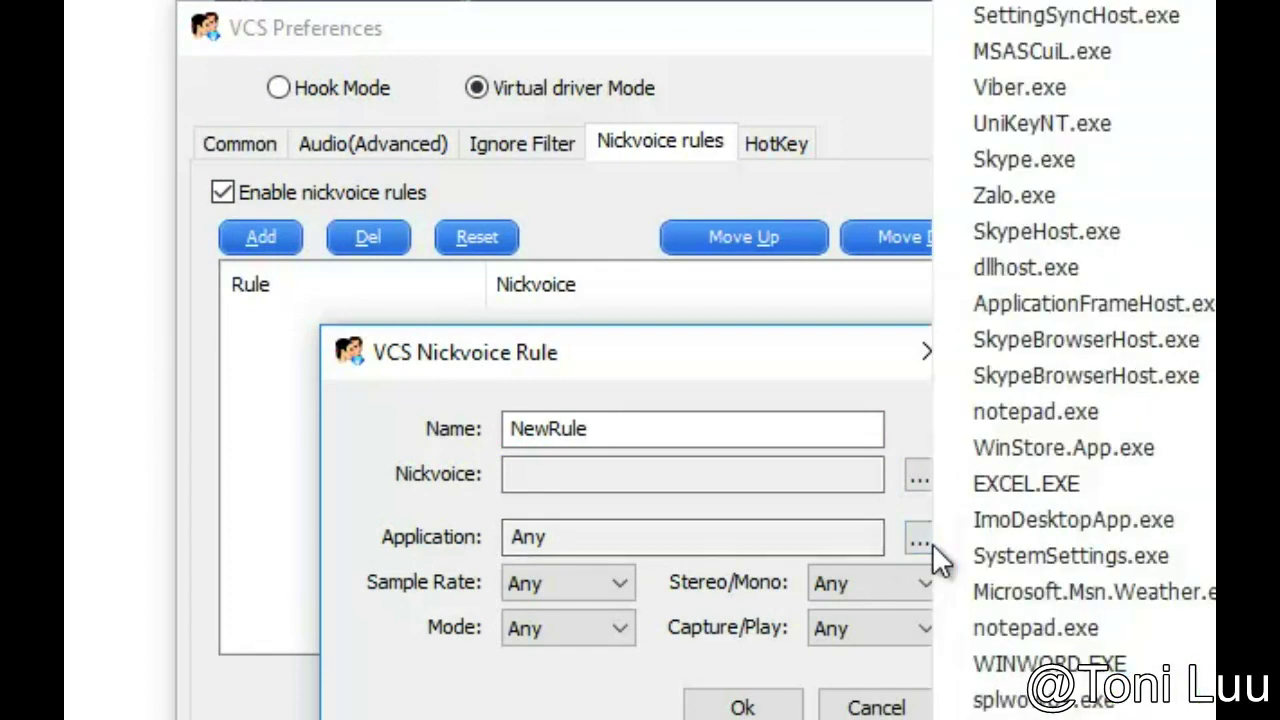
scroll(1090, 360, down, 1)
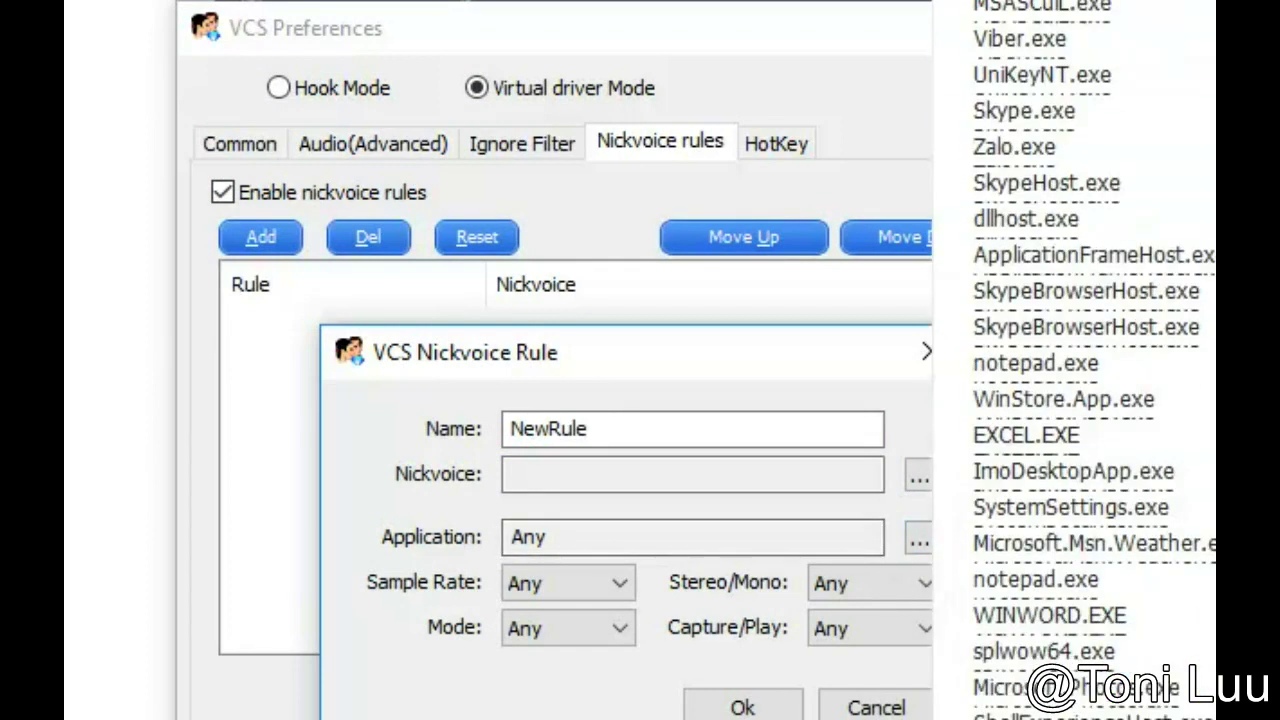
Step: Cancel the new VCS Nickvoice Rule and reopen the Nickvoices preset list on the main window
click(730, 557)
click(846, 697)
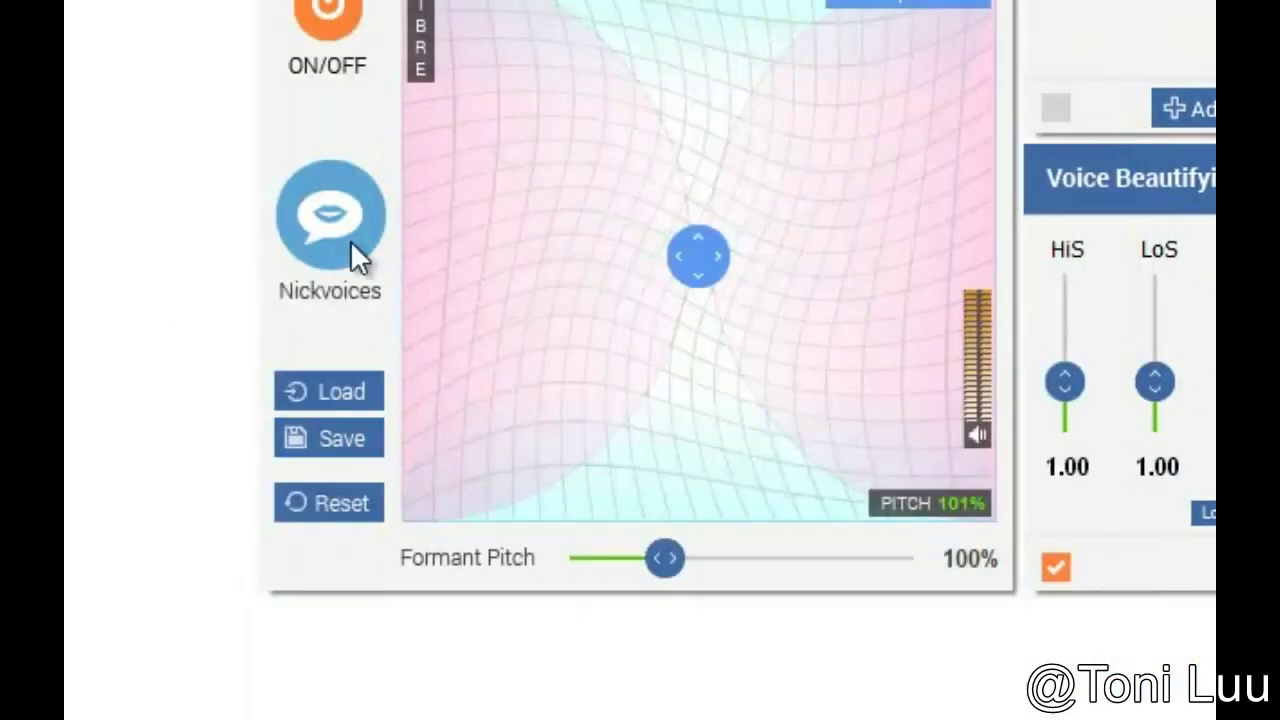
click(350, 240)
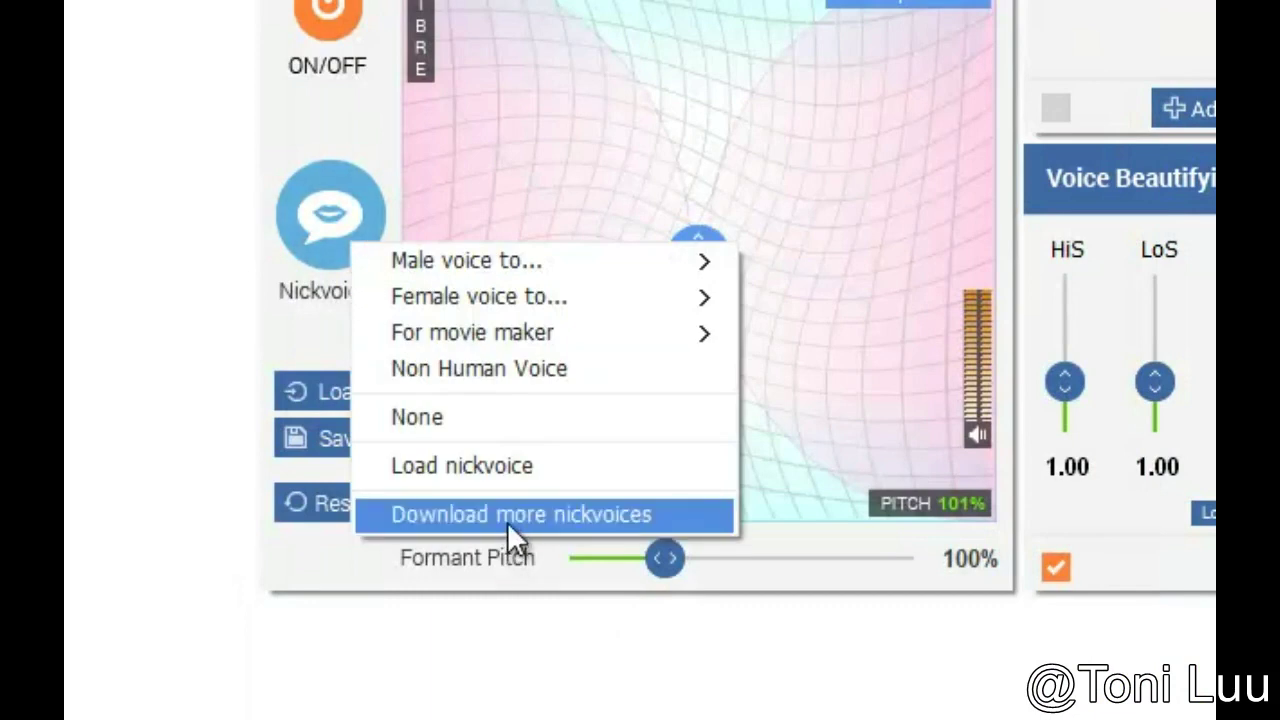